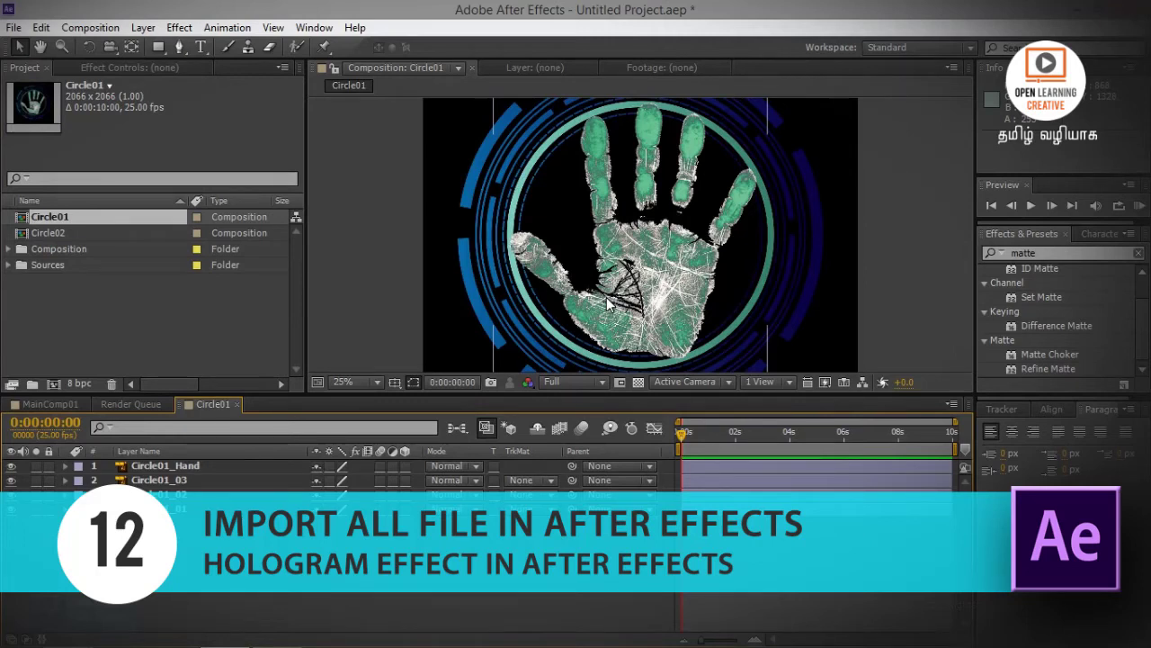
Step: Replace the hologram project with a new, blank project from the File menu
left_click(13, 27)
mouse_move(36, 40)
left_click(306, 44)
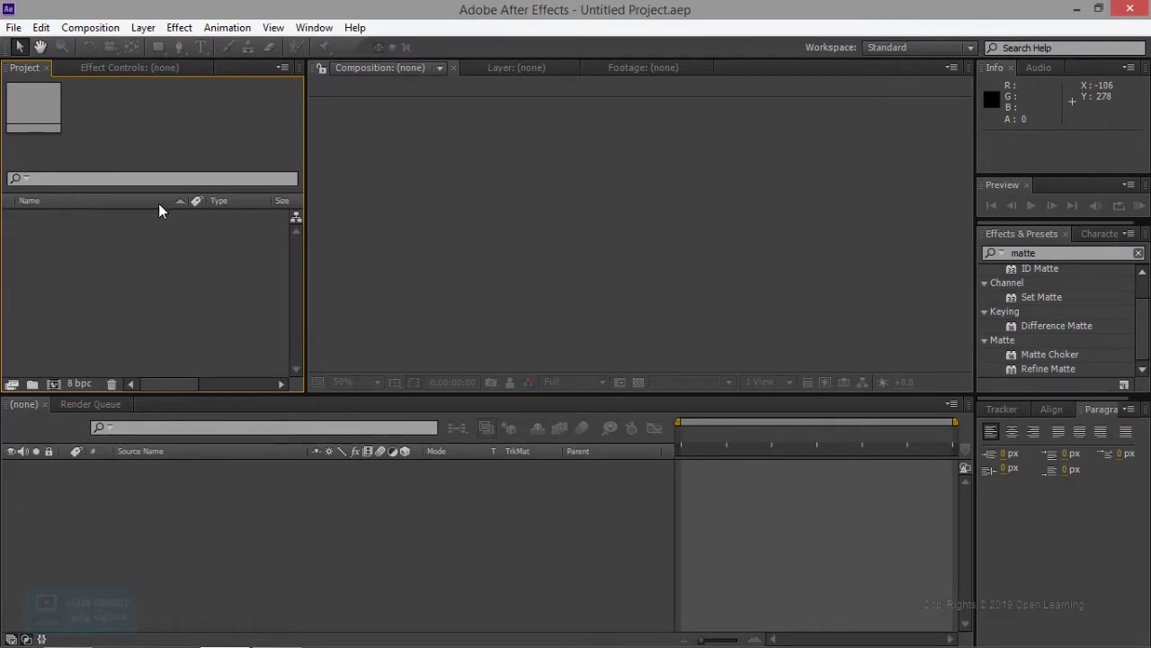
left_click(90, 27)
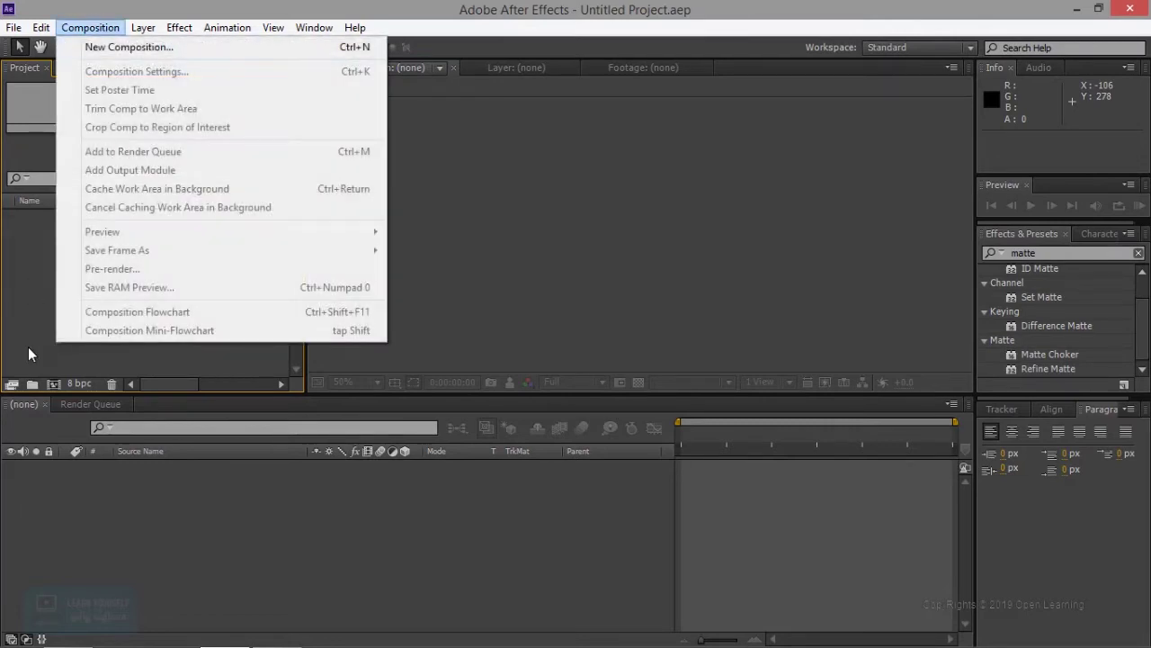
Step: Open Composition Settings for a new composition, Comp 1
left_click(28, 347)
left_click(50, 385)
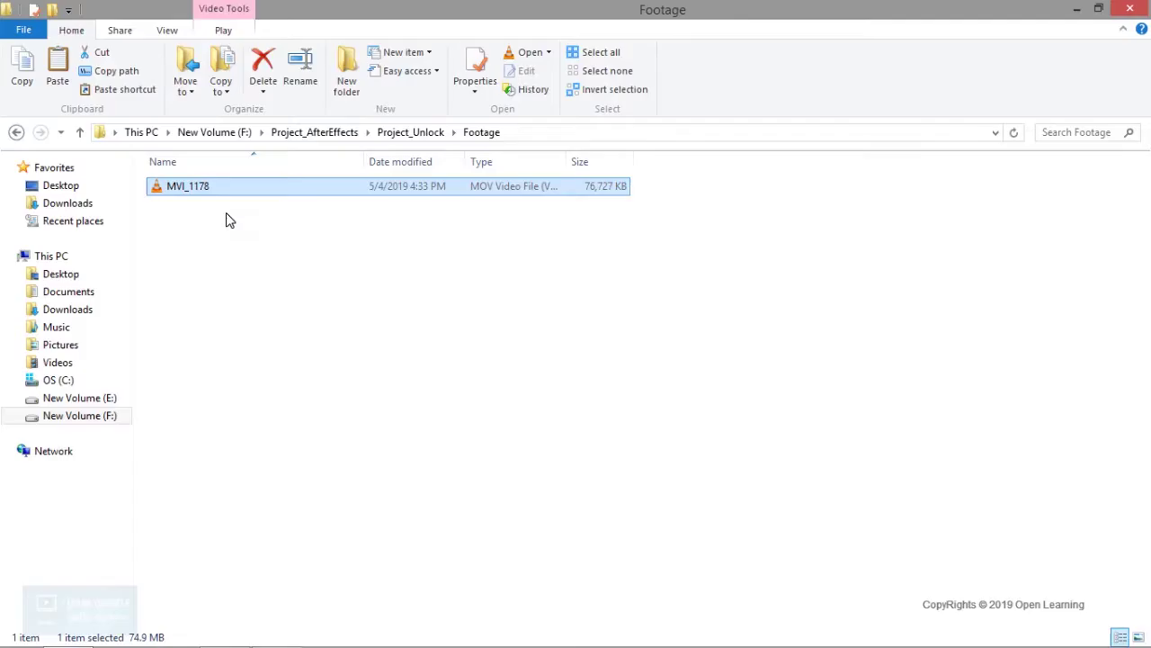
Step: Preview MVI_1178, then view its details: 1920×1088, 25 fps, 13 seconds
double_click(200, 189)
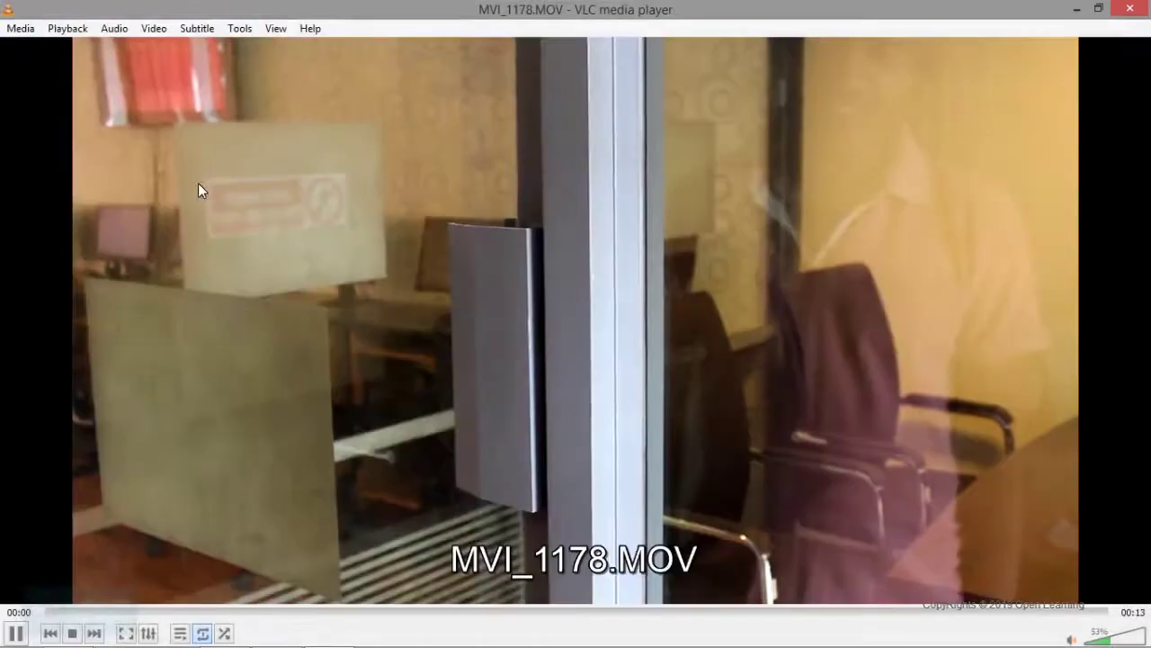
left_click(1123, 10)
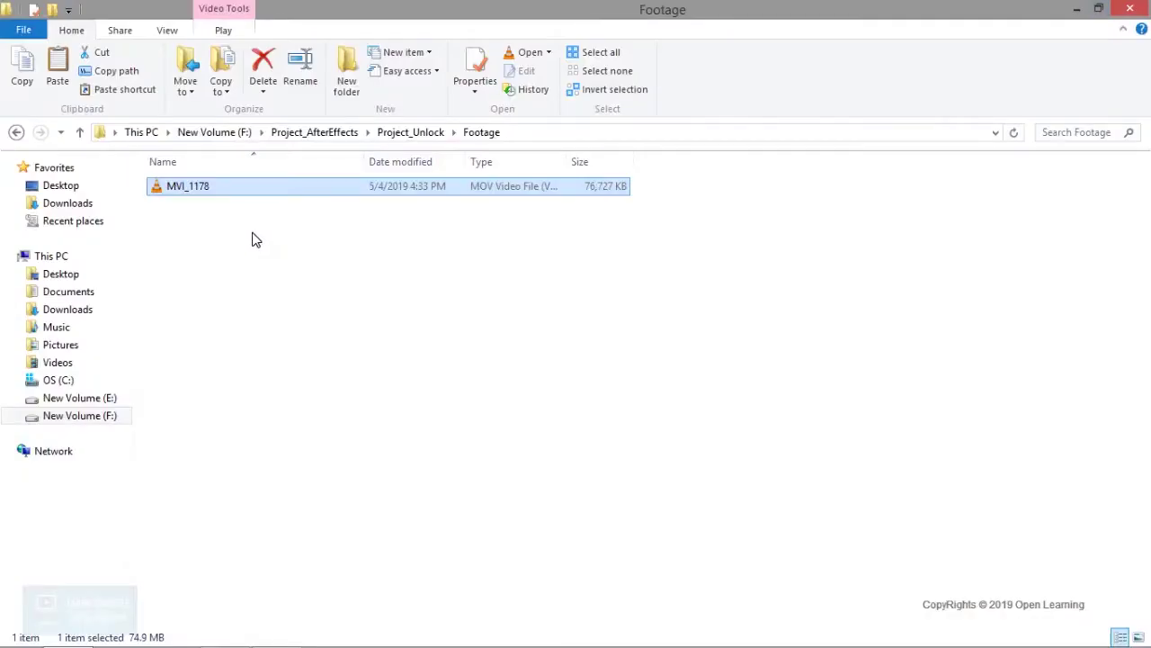
right_click(212, 190)
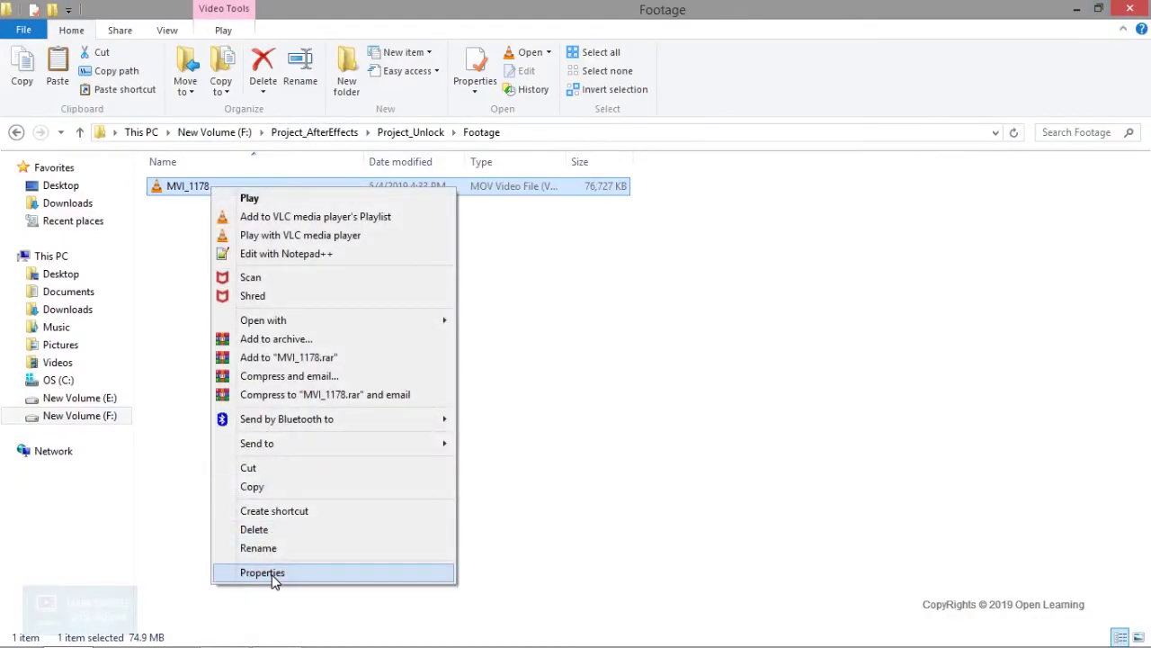
left_click(270, 573)
left_click(325, 229)
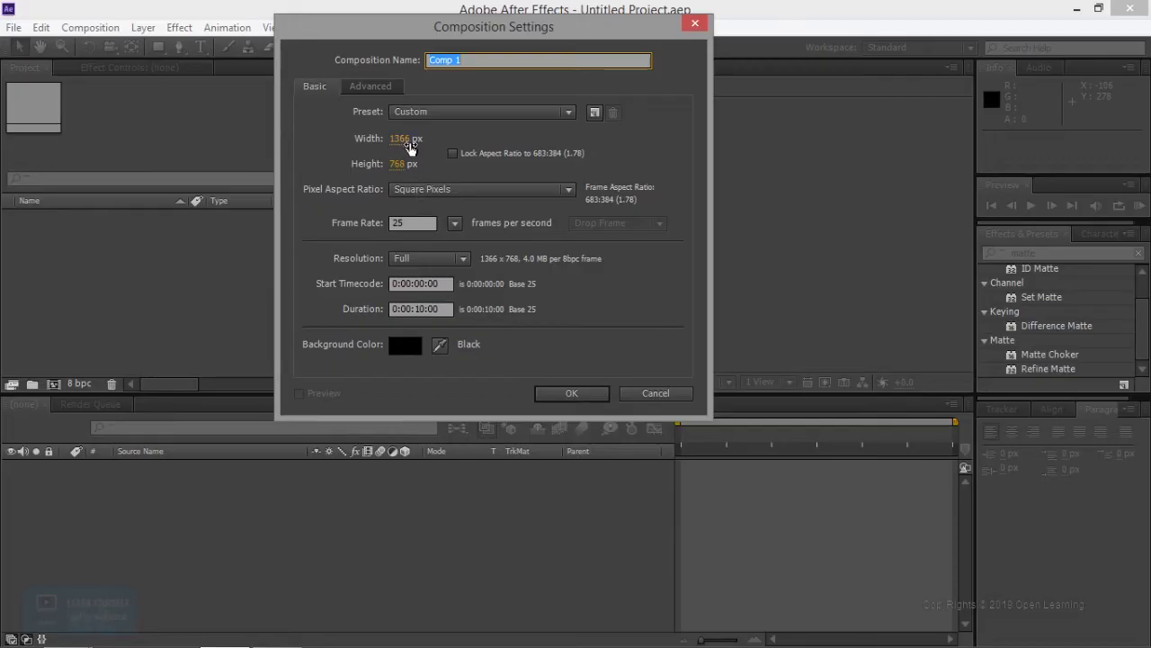
Step: Set Comp 1 to 1920 × 1088 pixels and create it
left_click(406, 140)
type("1920")
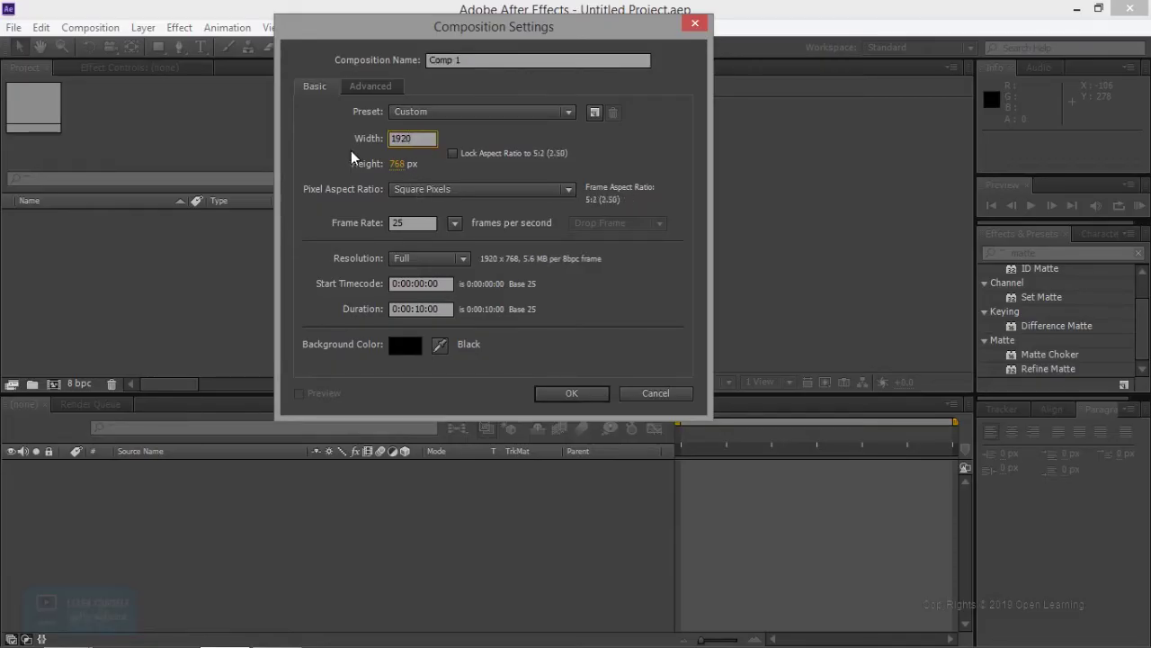
left_click(401, 165)
type("1088")
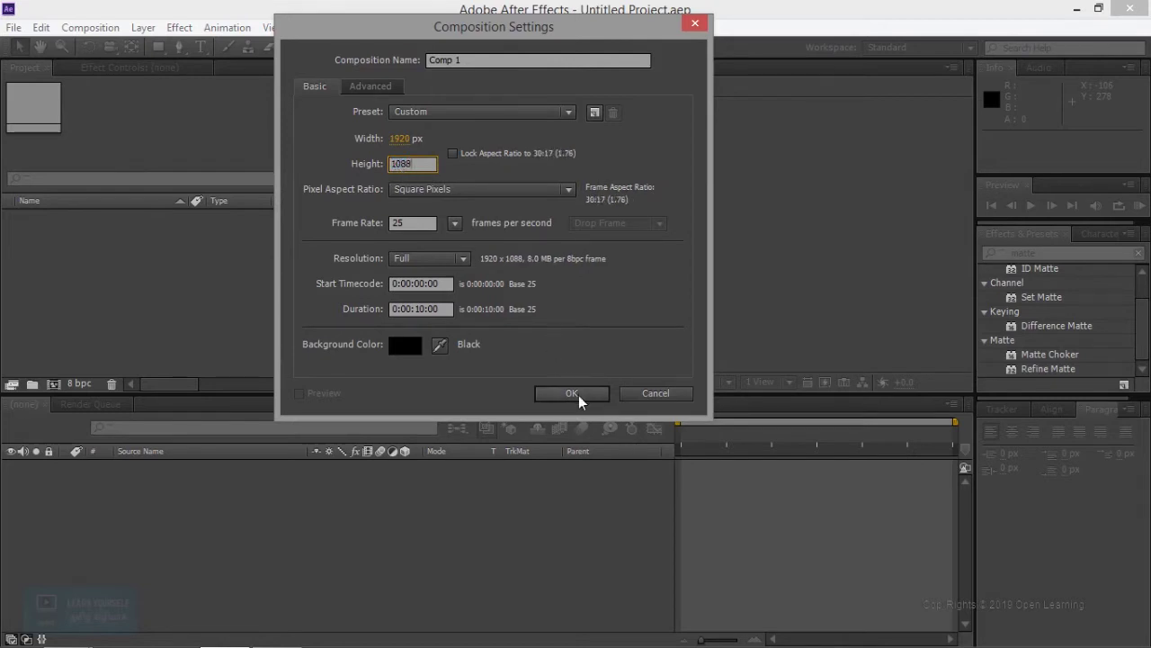
left_click(576, 393)
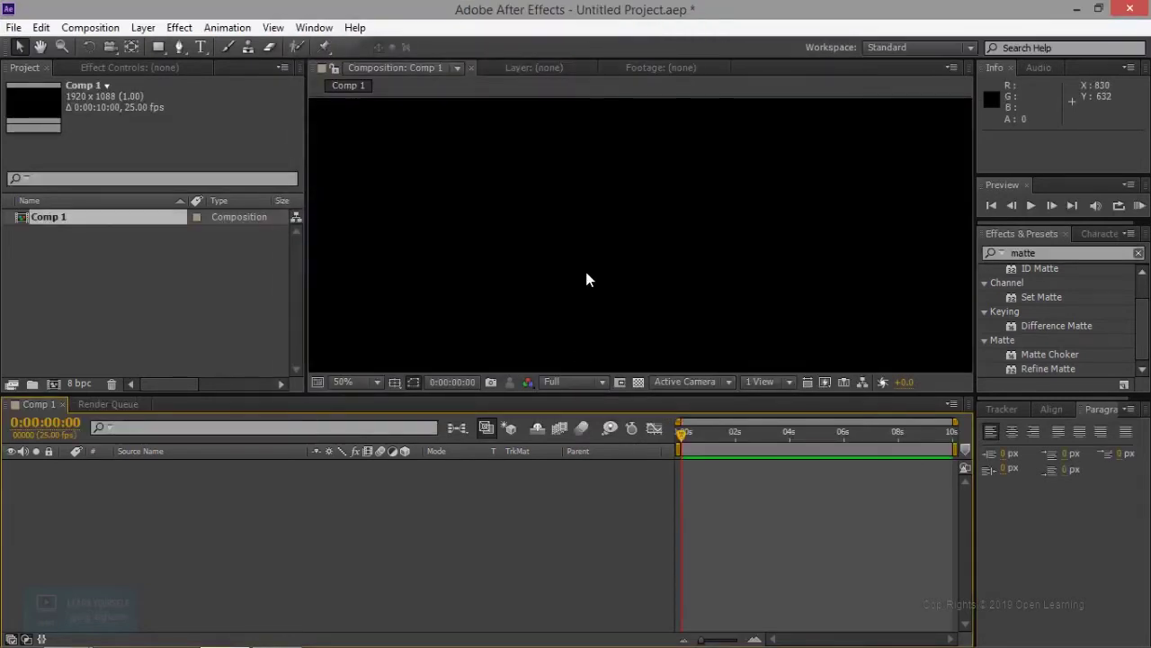
Step: Import MVI_1178.MOV from the Footage folder on the F: drive
scroll(585, 271, "down", 2)
left_click_drag(586, 272, 578, 243)
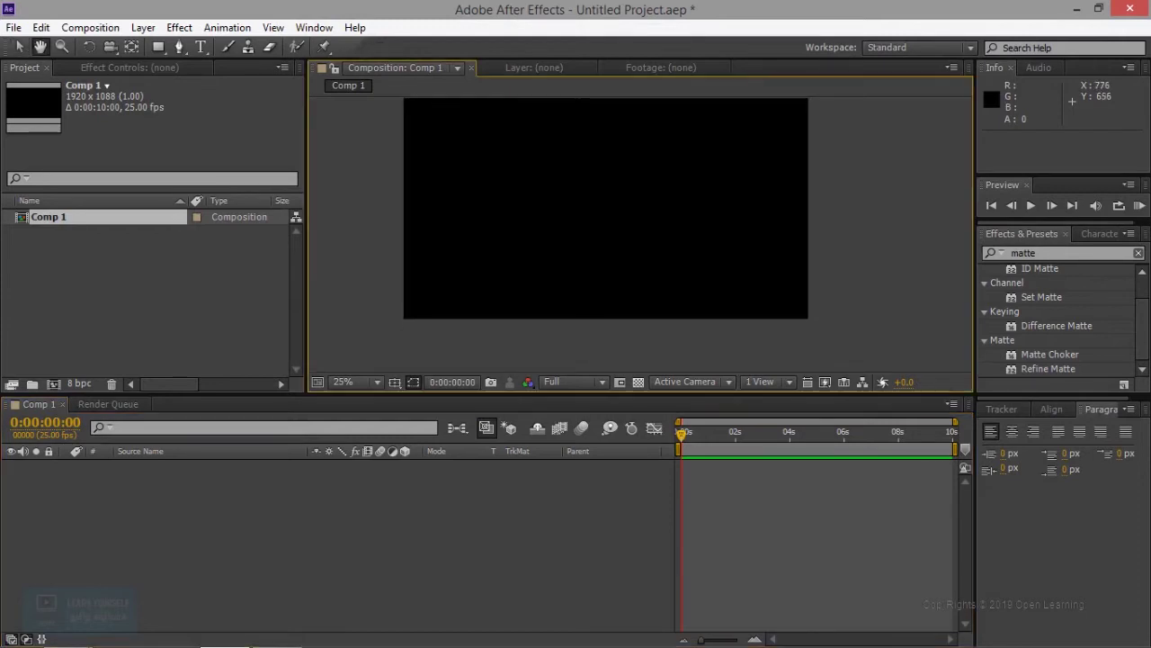
double_click(156, 315)
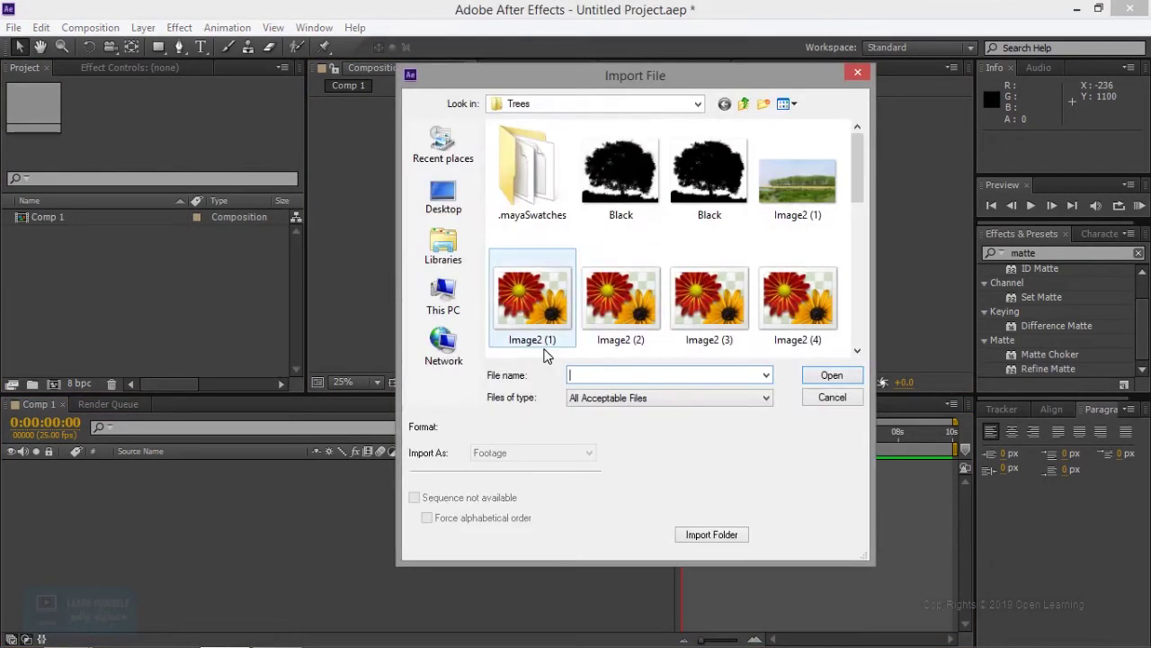
left_click(443, 297)
left_click(539, 327)
double_click(540, 327)
double_click(540, 175)
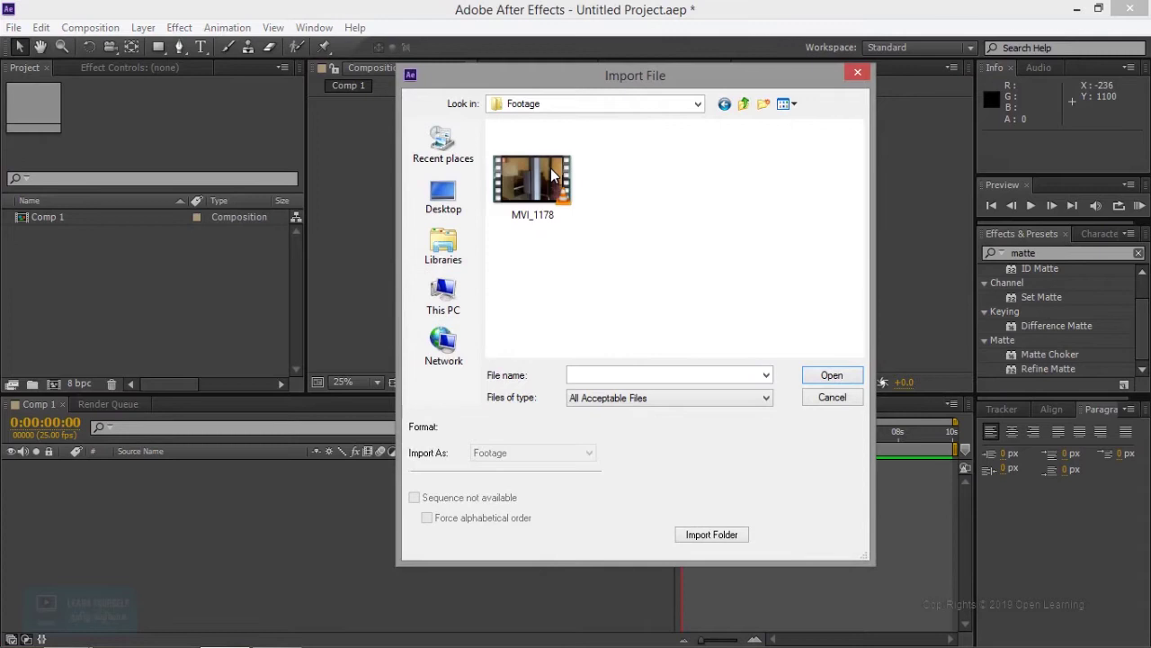
left_click(550, 168)
left_click(832, 378)
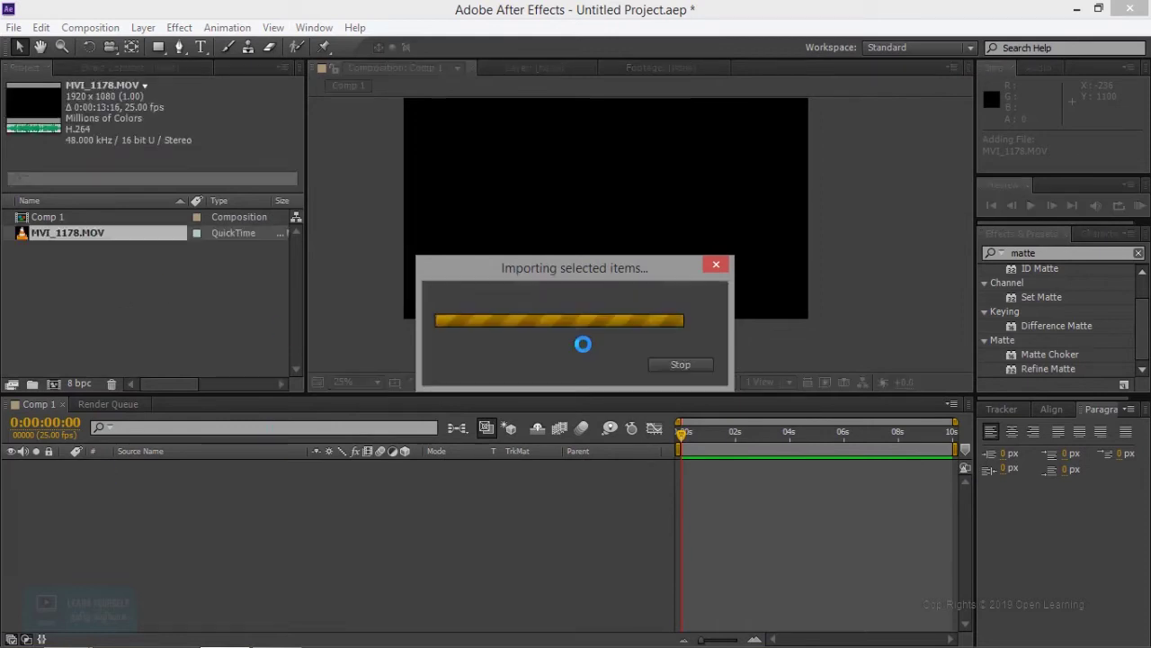
Step: Drag MVI_1178.MOV into Comp 1's timeline as a layer
left_click_drag(72, 229, 73, 230)
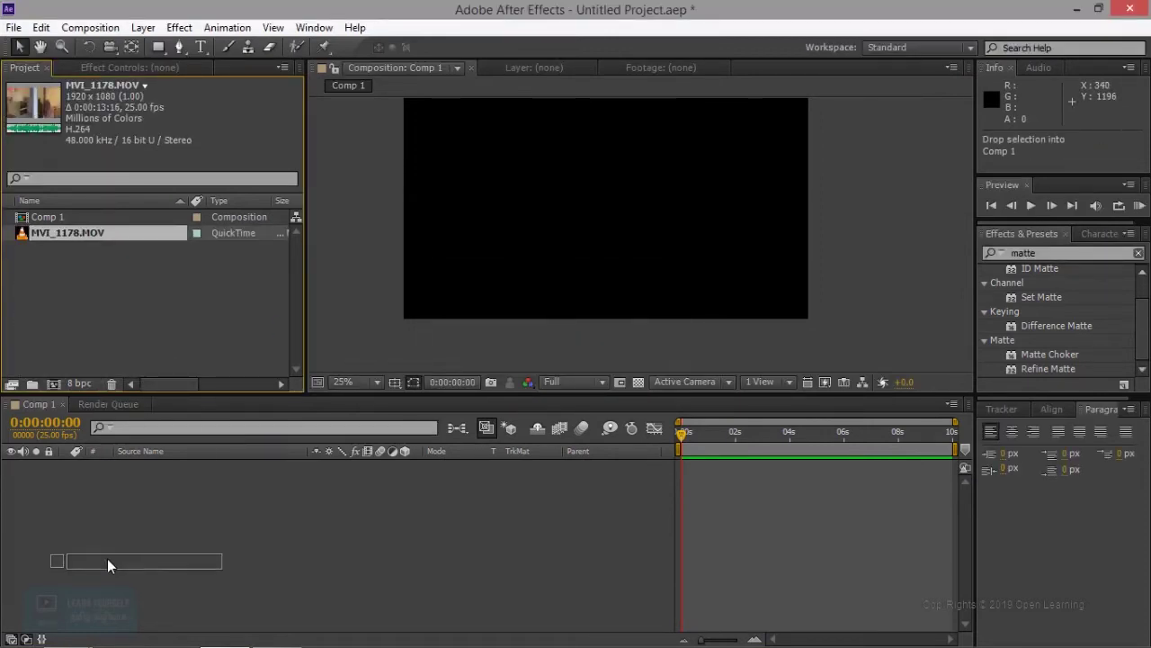
left_click_drag(73, 230, 107, 559)
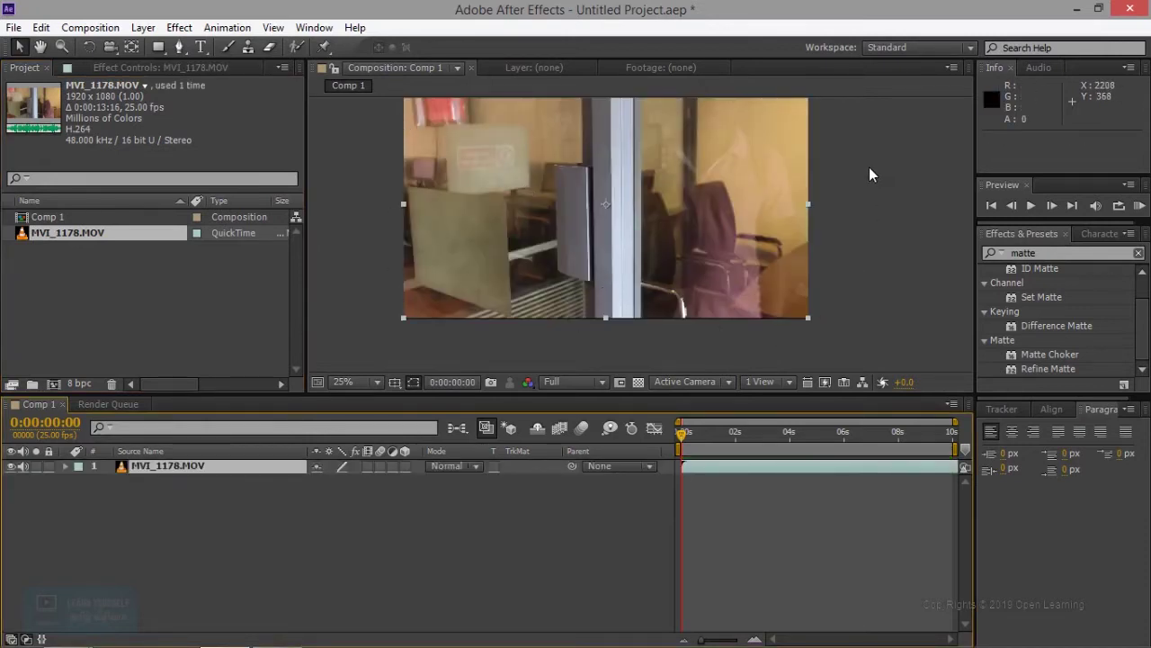
key("h")
left_click_drag(800, 191, 827, 218)
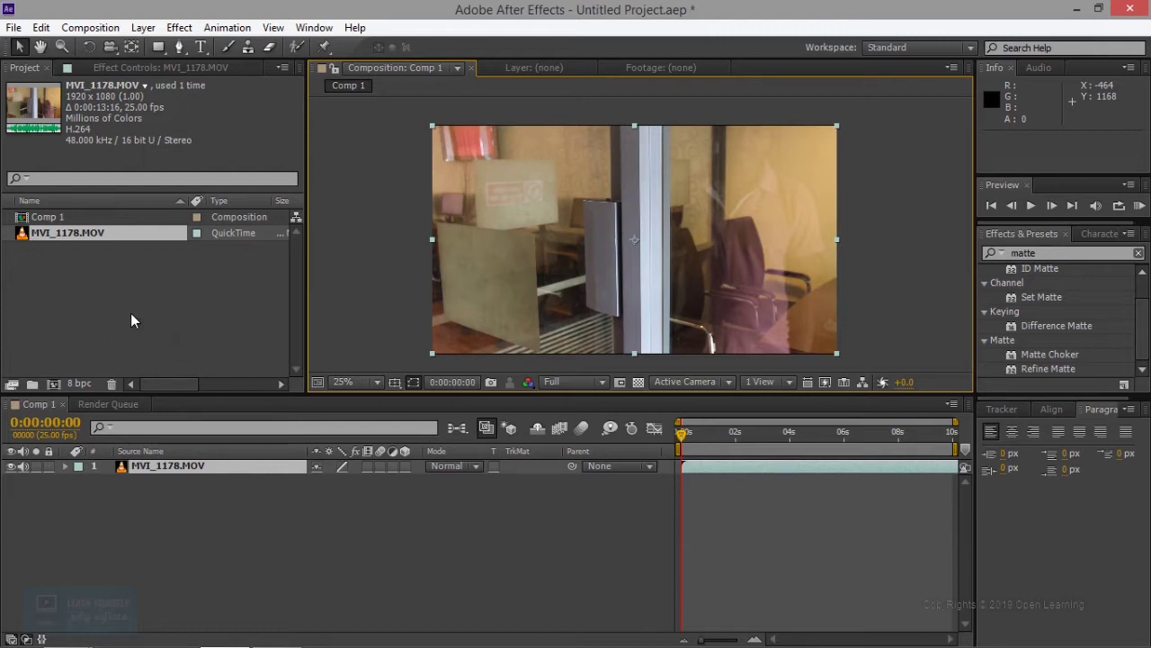
Step: Rename Comp 1 to MainComp01, then add a new project folder
right_click(50, 222)
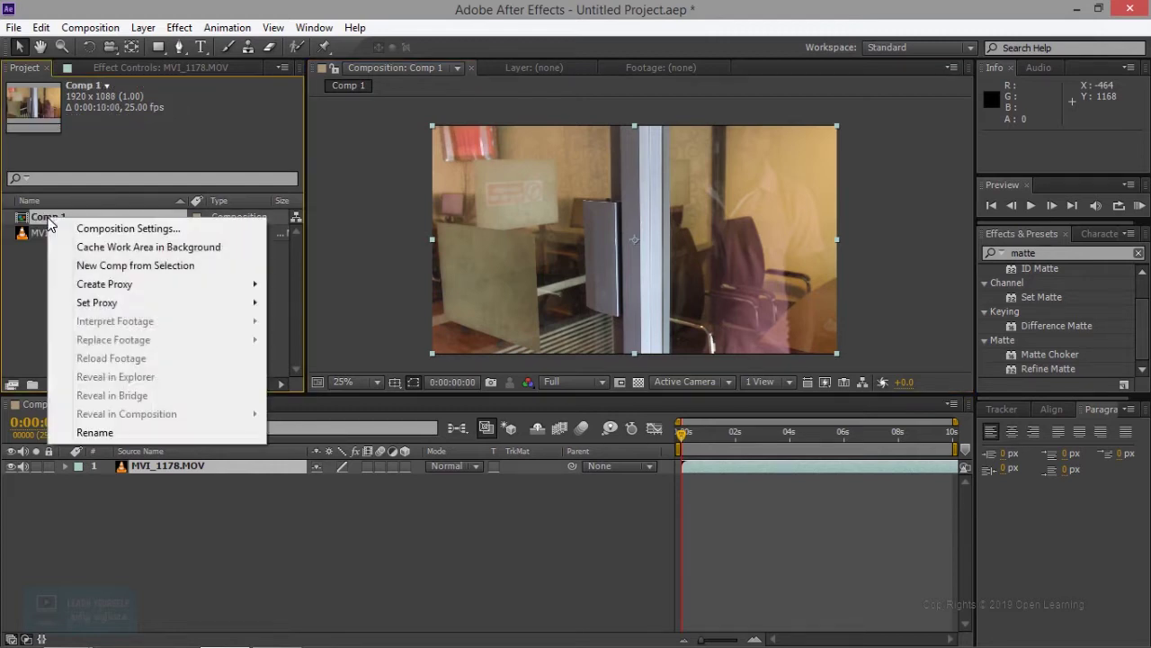
left_click(121, 433)
type("Main")
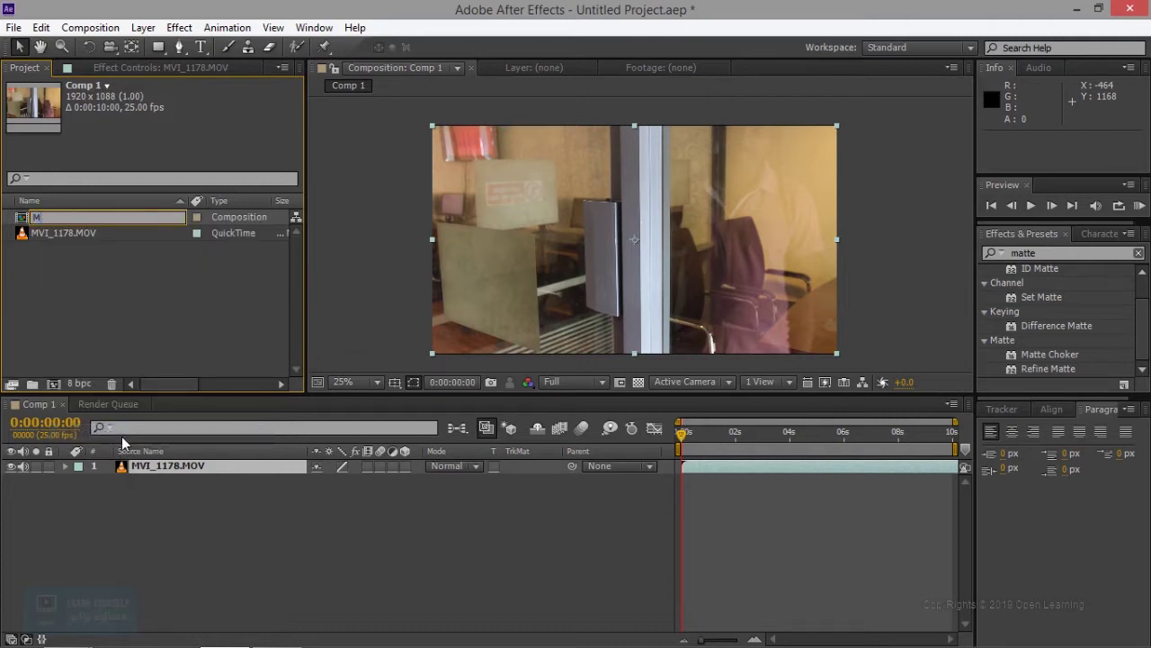
type("Com")
key("BackSpace")
key("BackSpace")
key("BackSpace")
type("p0")
type("1")
key("Return")
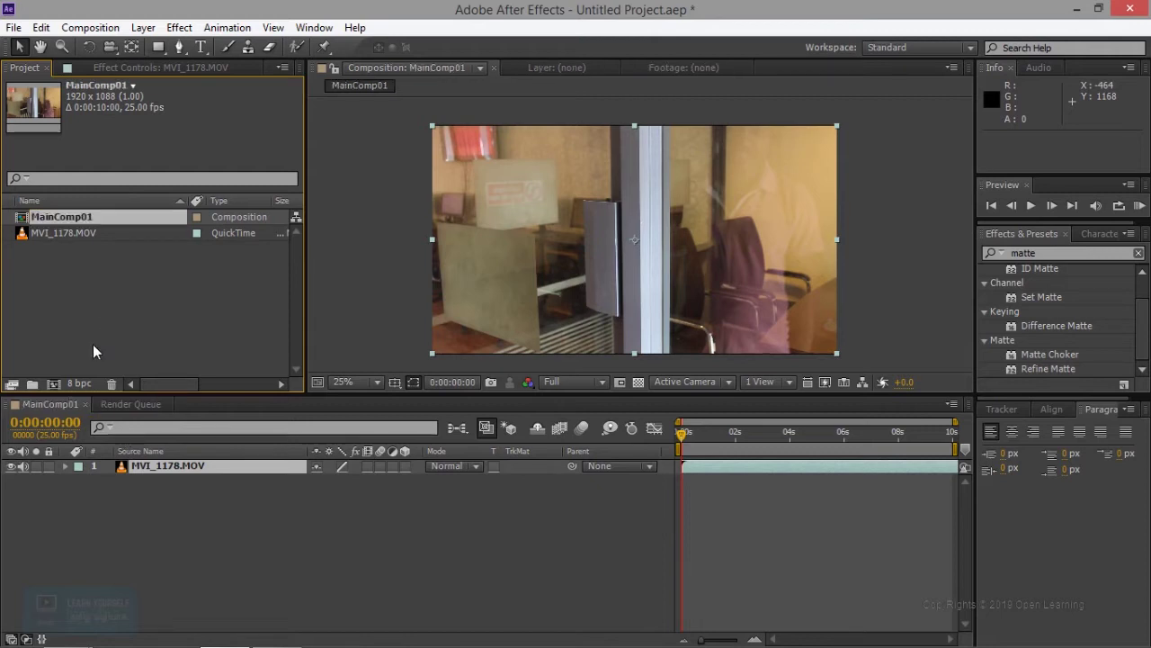
left_click(32, 384)
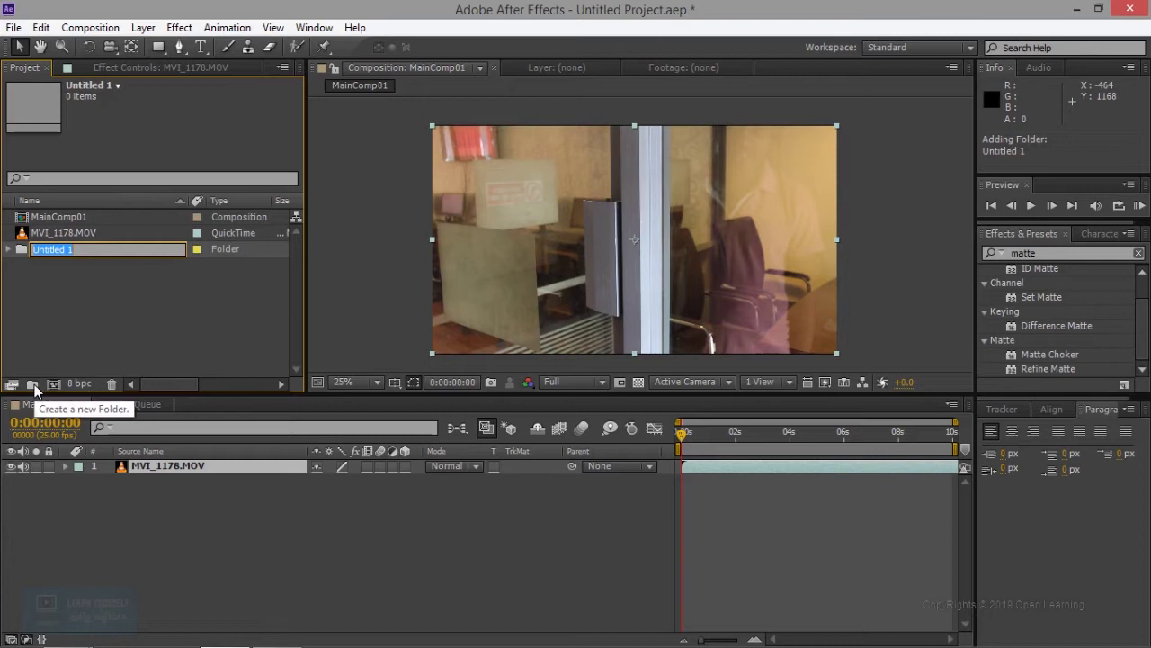
Step: Name the folder Sources, rename the clip to Footage and move it into Sources
type("Sources")
key("Return")
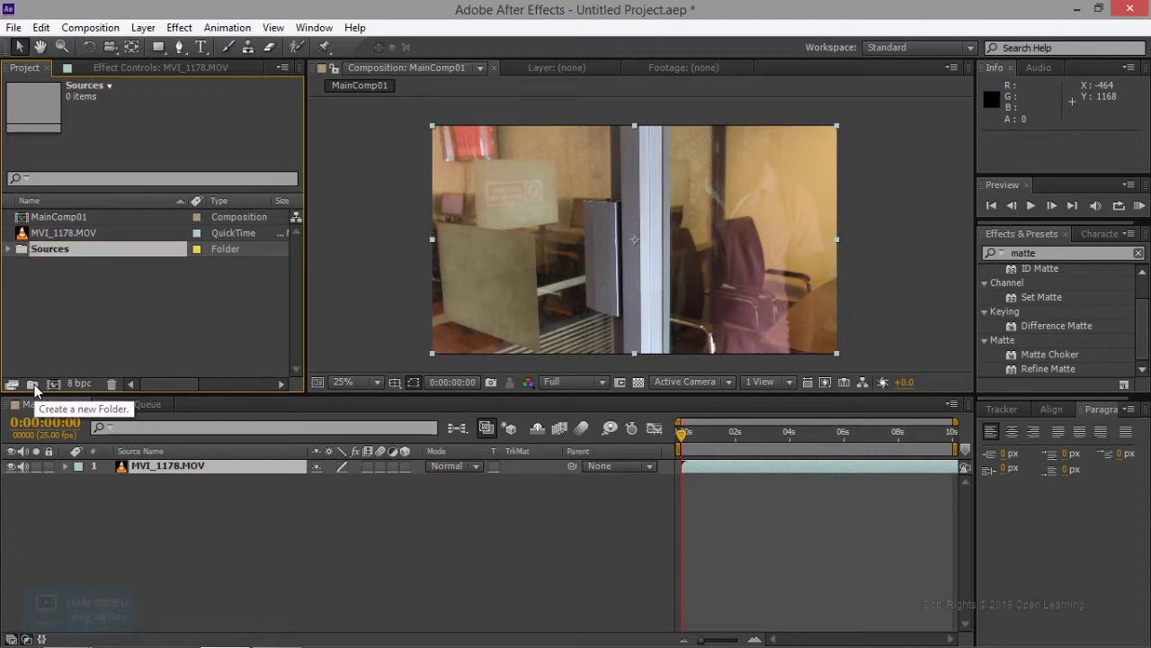
right_click(84, 231)
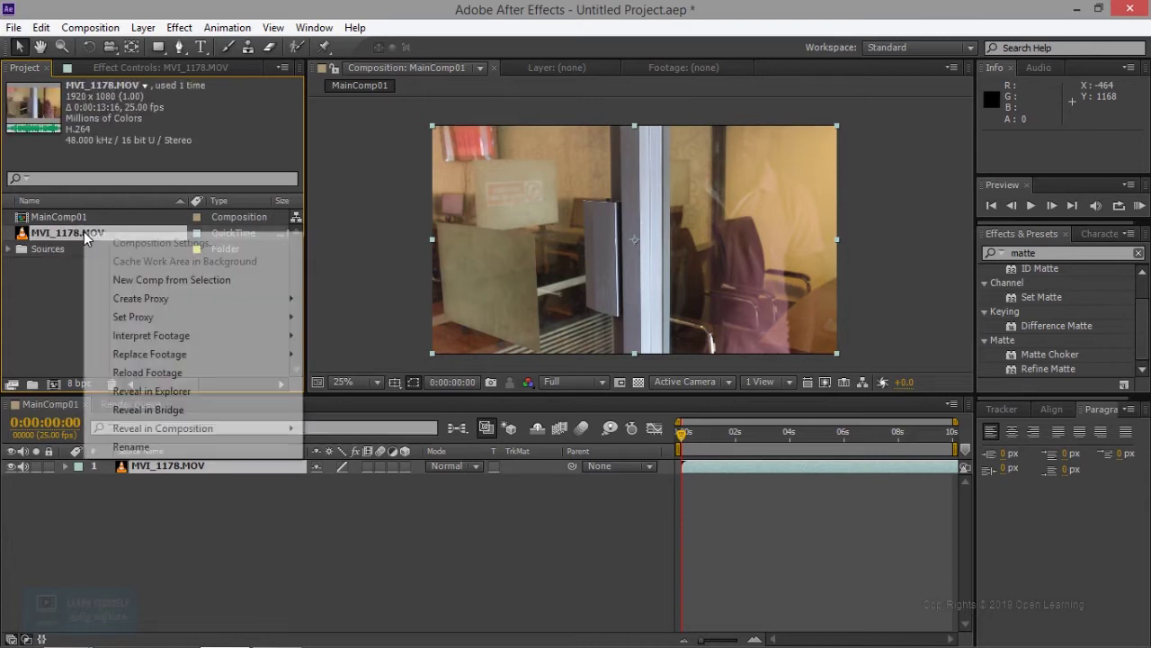
left_click(133, 447)
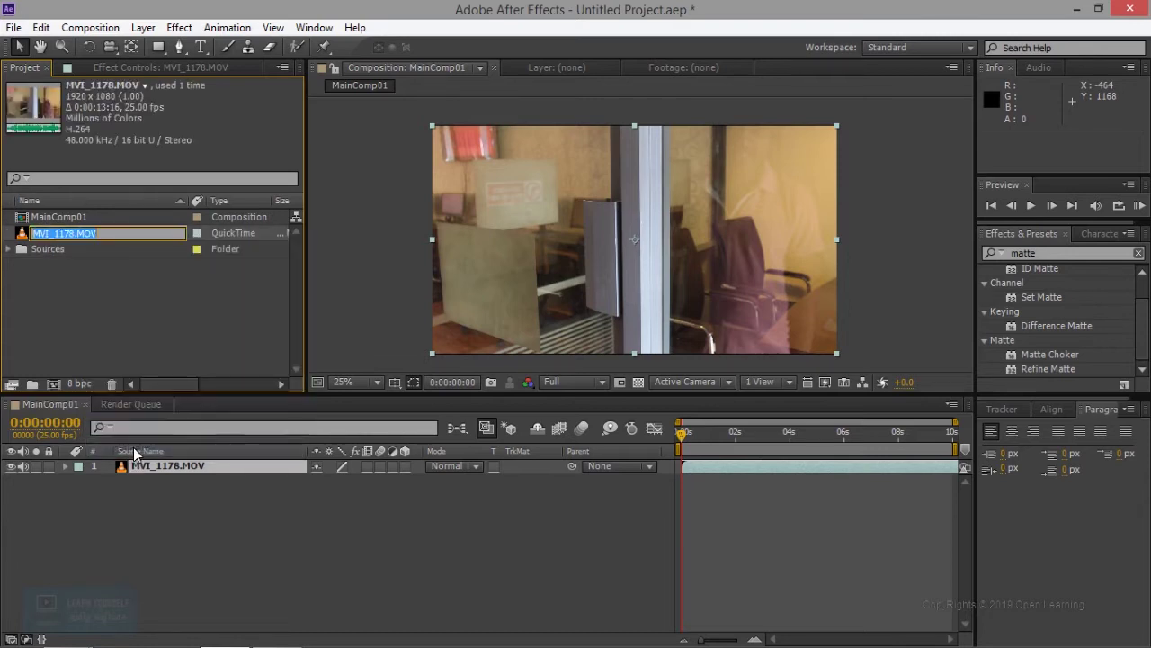
type("Footage")
key("Return")
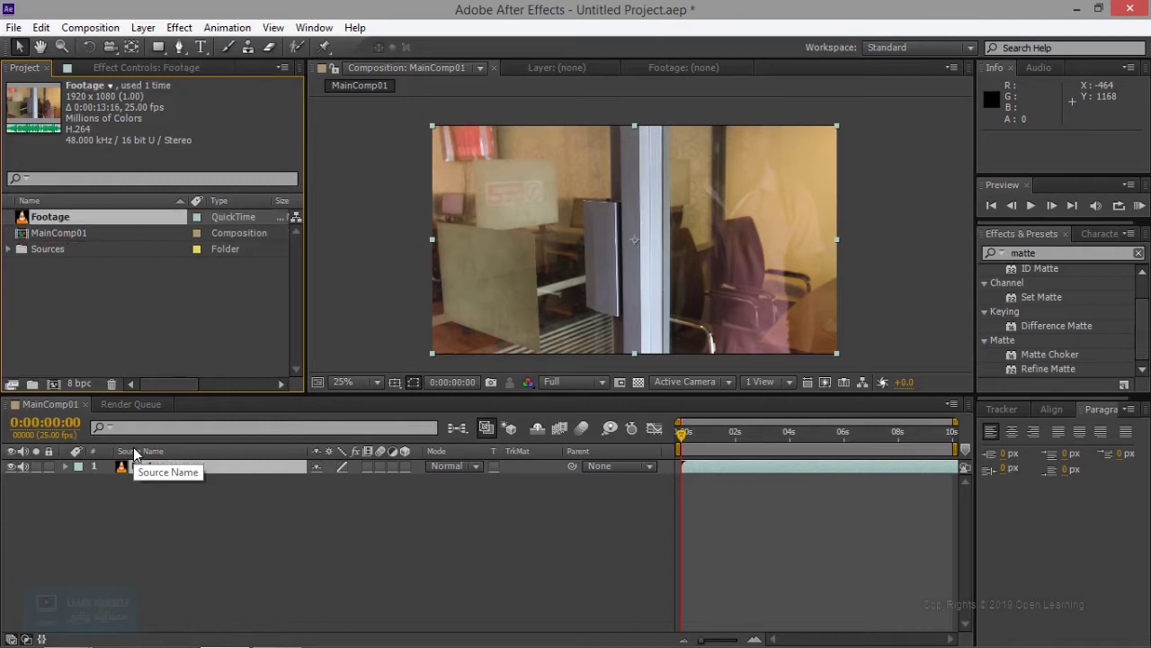
left_click_drag(64, 215, 64, 246)
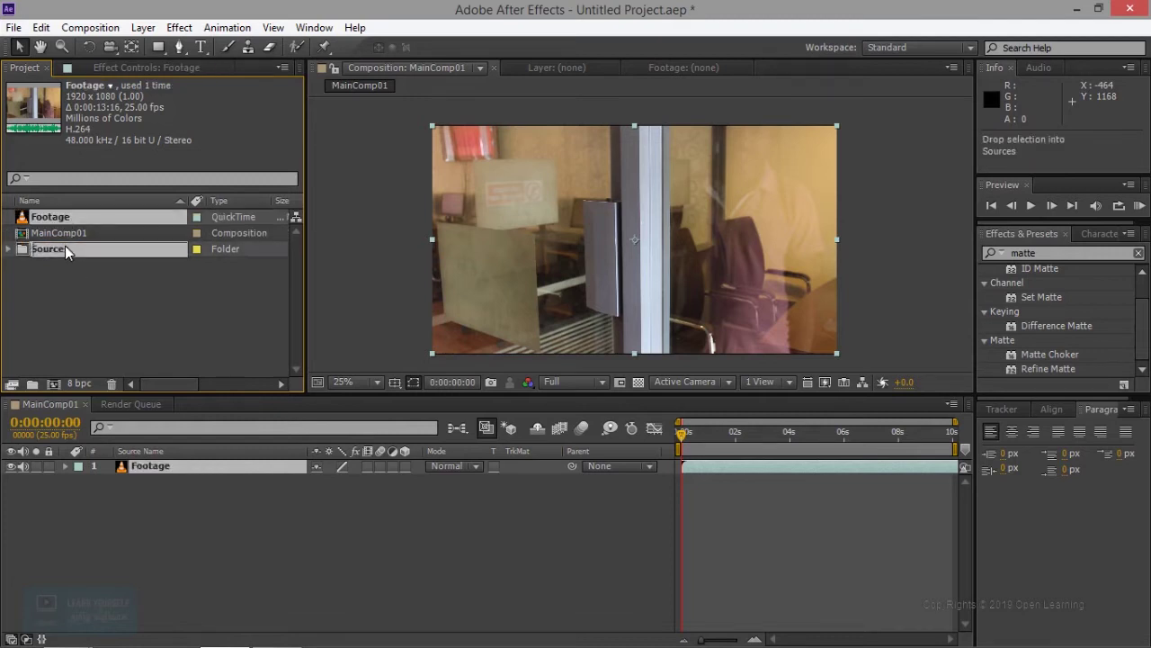
Step: Create a Composition folder and move MainComp01 into it
left_click(34, 384)
type("xo")
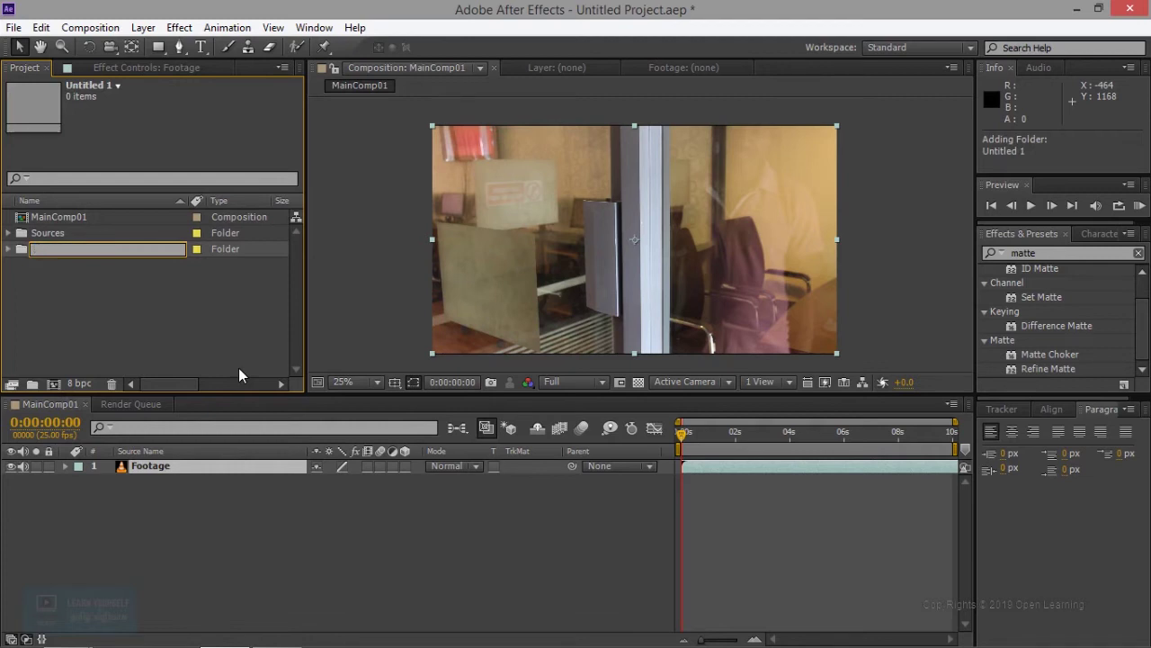
type("Composi")
type("tion")
key("Return")
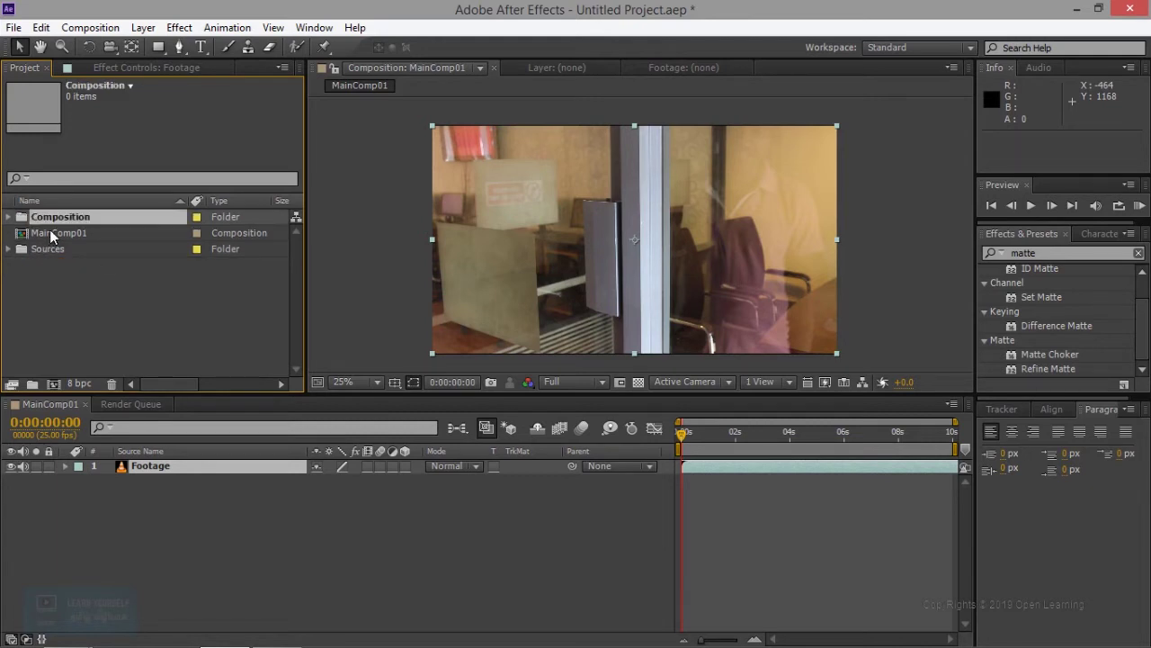
left_click_drag(50, 232, 57, 217)
left_click(67, 306)
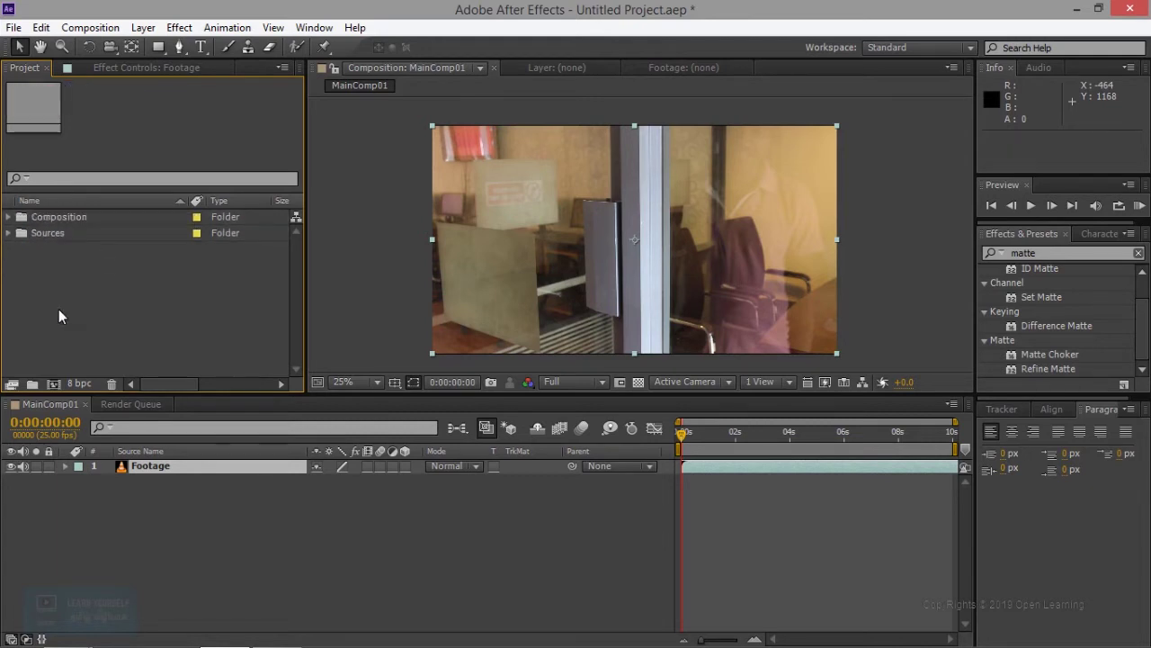
left_click(168, 529)
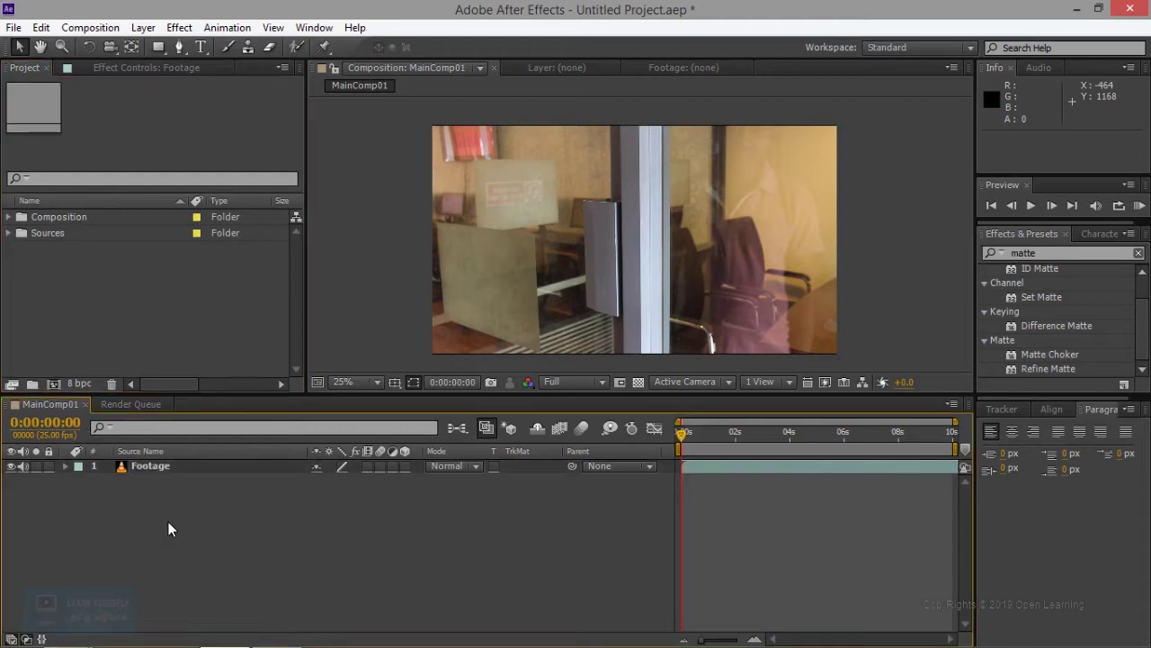
left_click(172, 468)
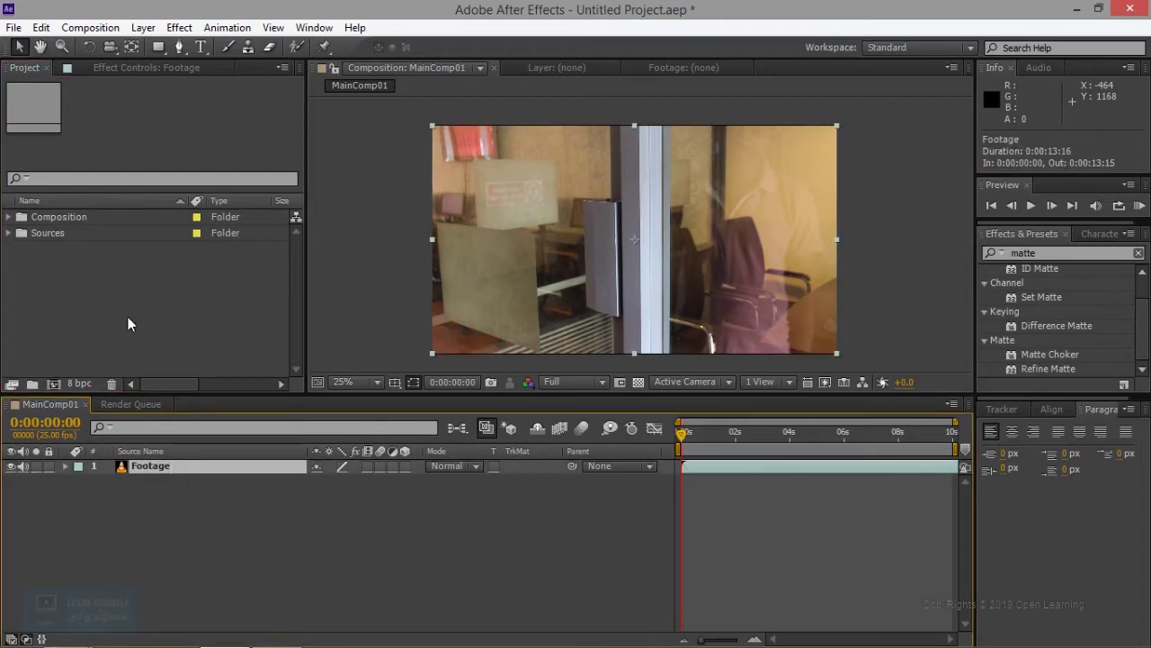
double_click(114, 293)
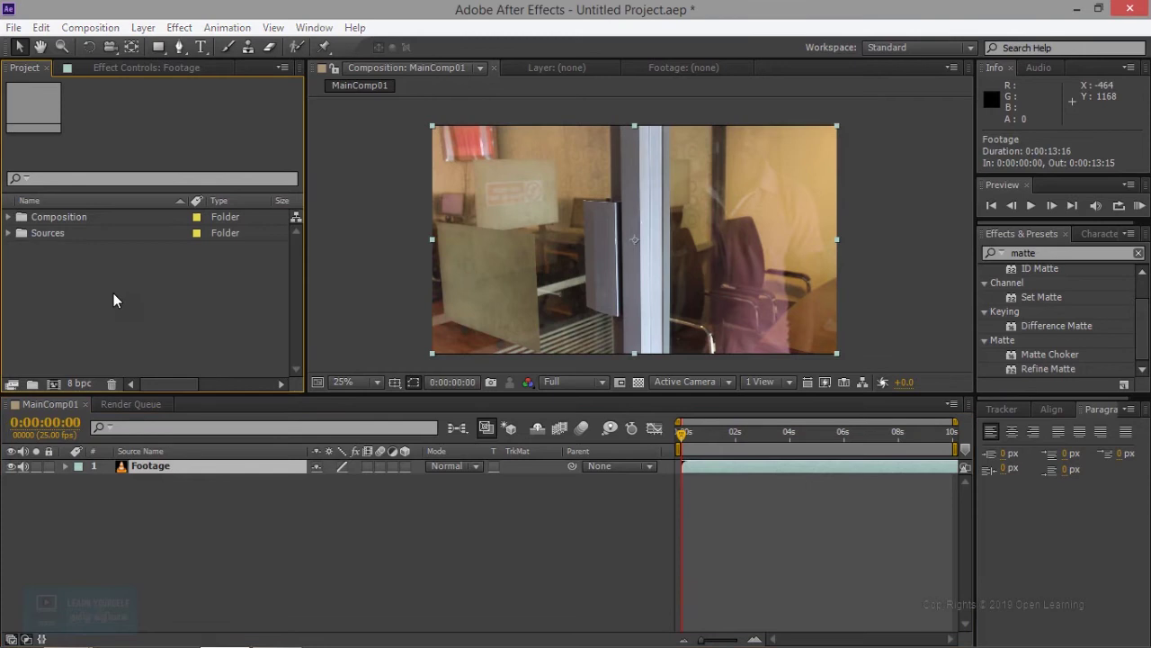
left_click(743, 104)
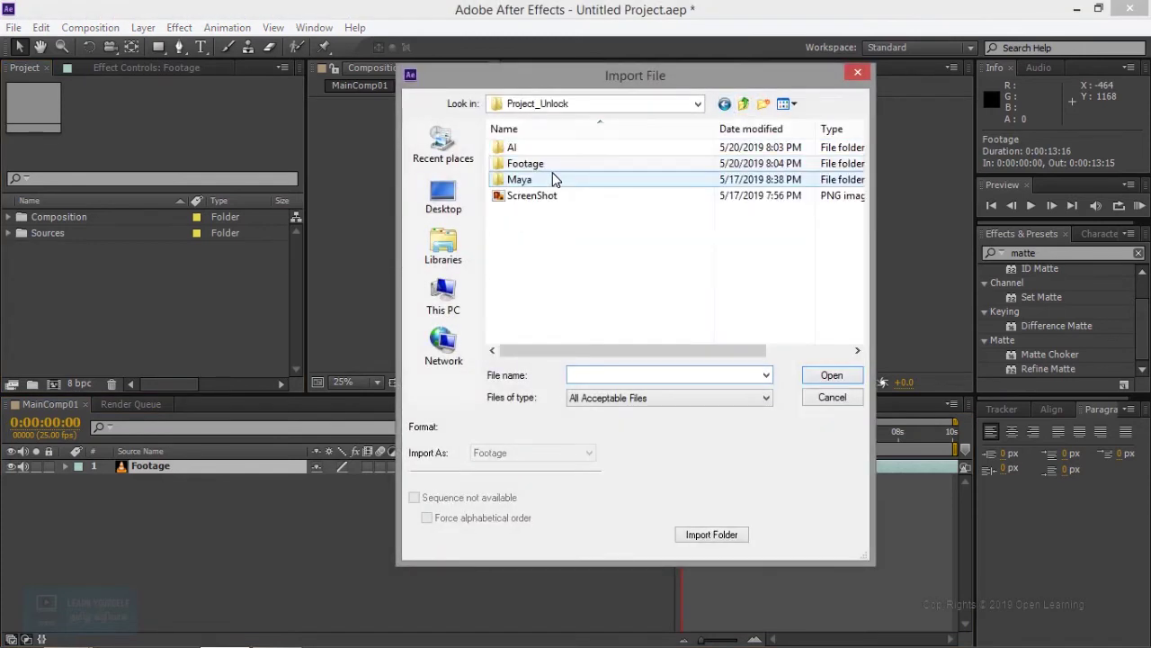
double_click(540, 150)
left_click(555, 205)
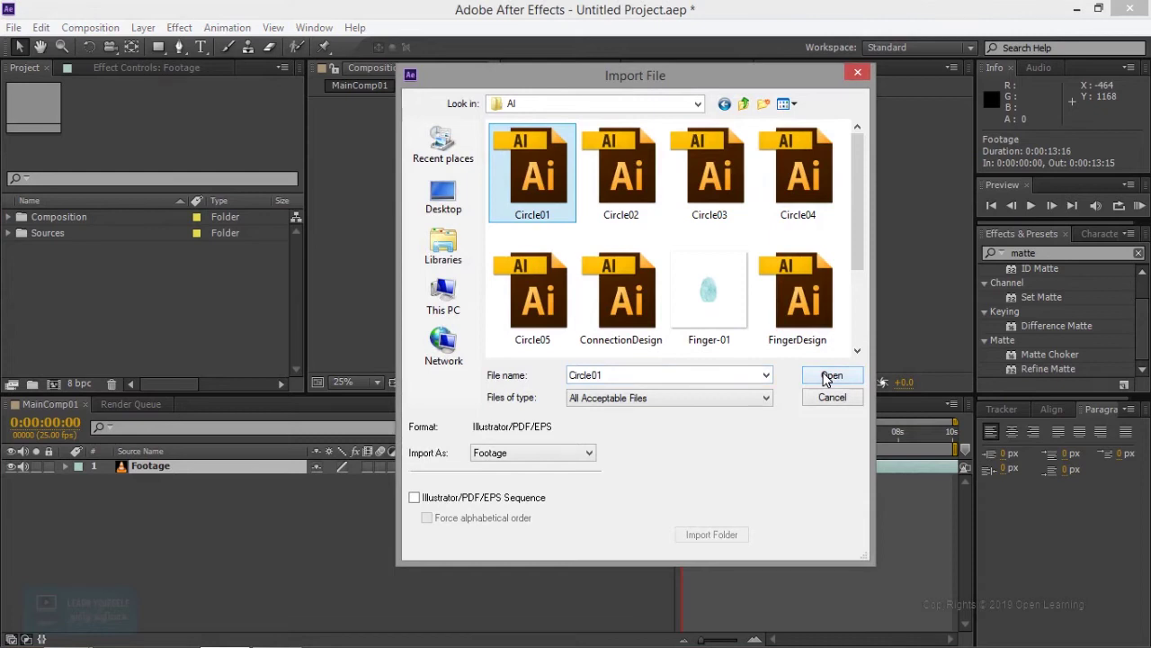
left_click(528, 454)
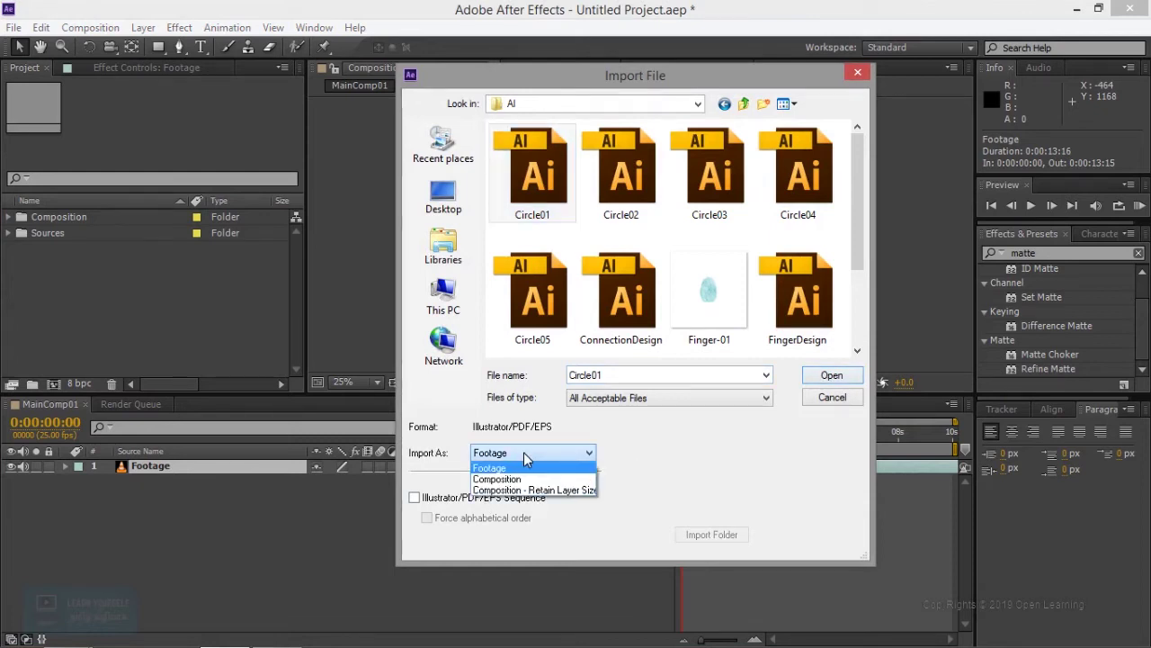
left_click(575, 491)
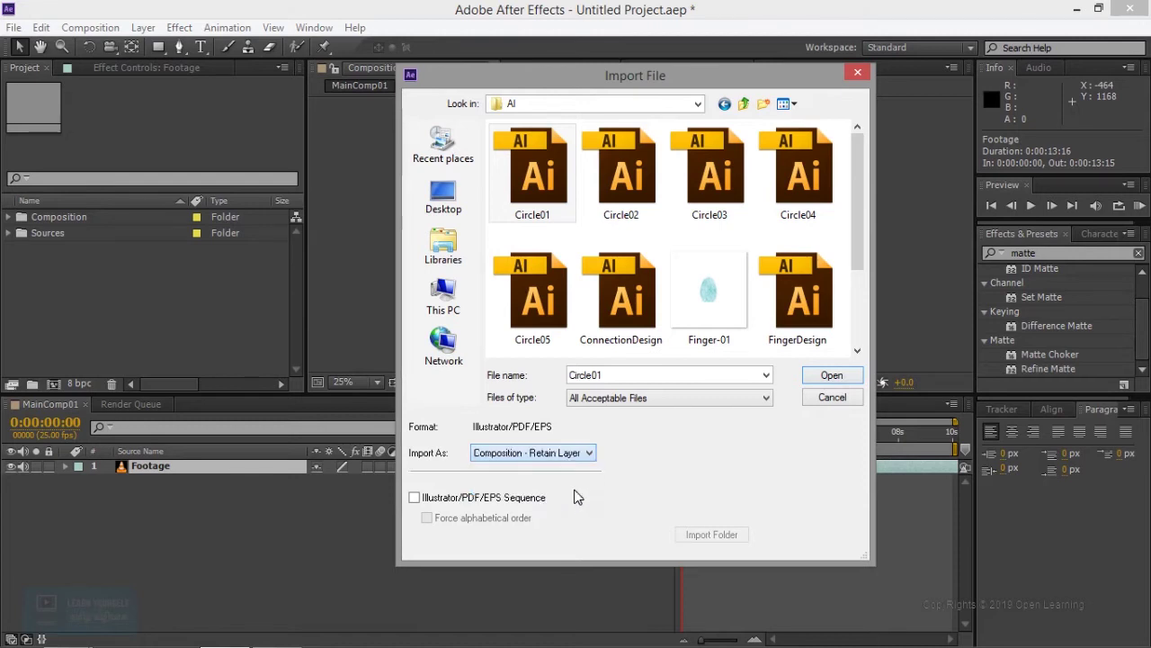
left_click(540, 459)
left_click(541, 459)
left_click(589, 453)
left_click(559, 479)
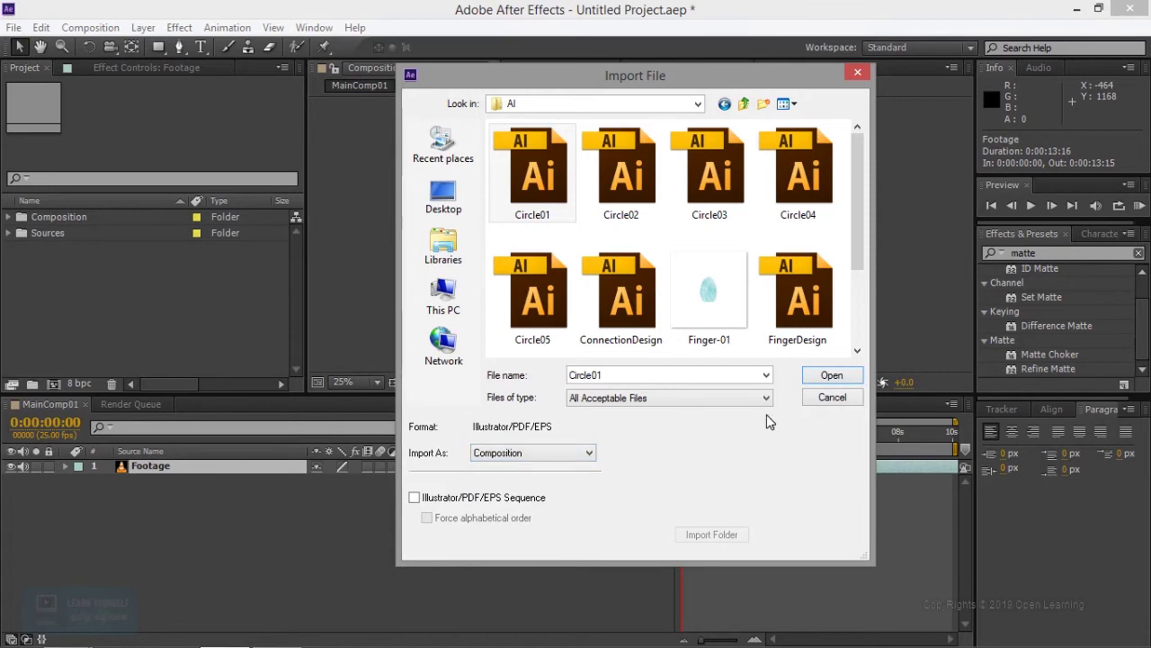
left_click(848, 382)
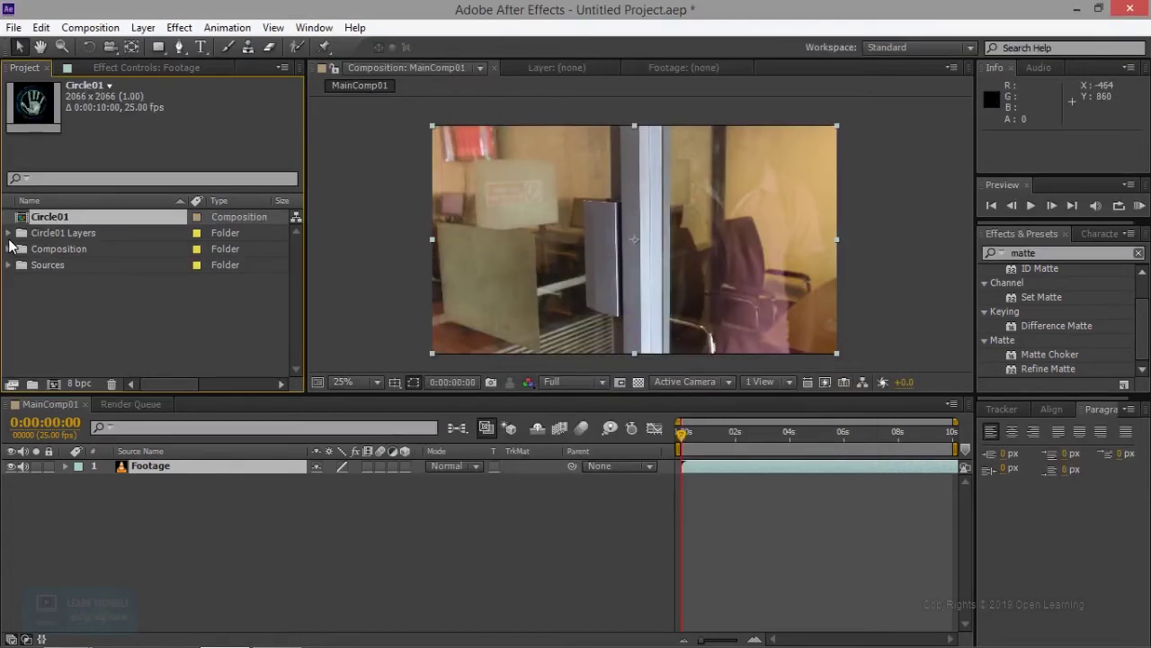
left_click(9, 232)
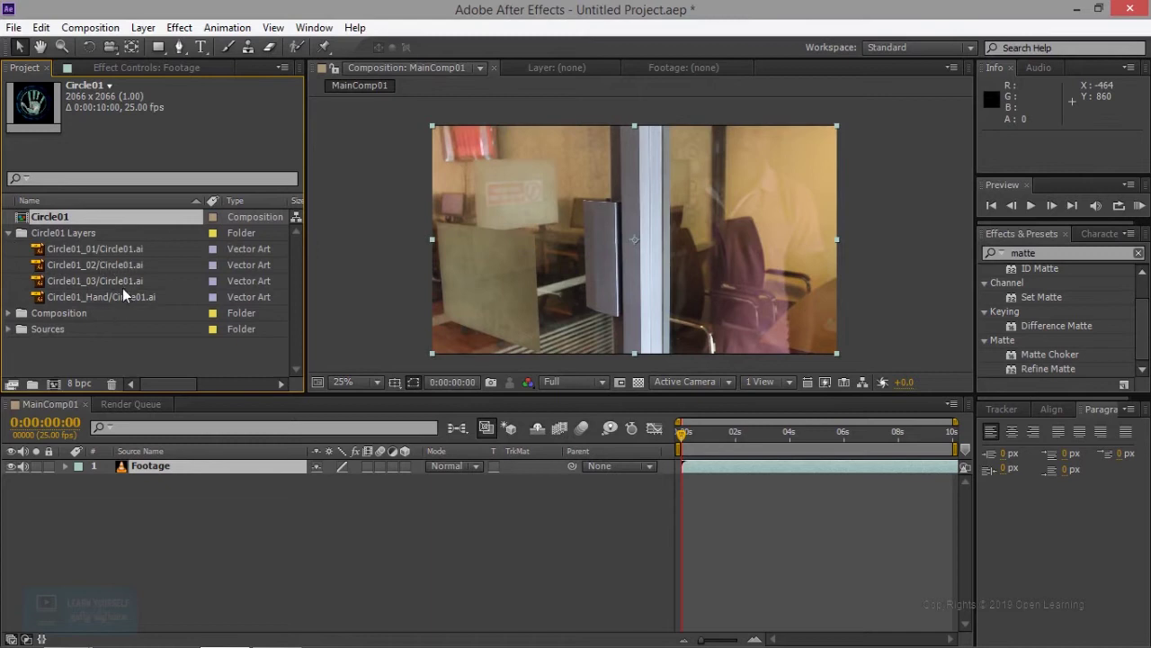
key("ctrl+z")
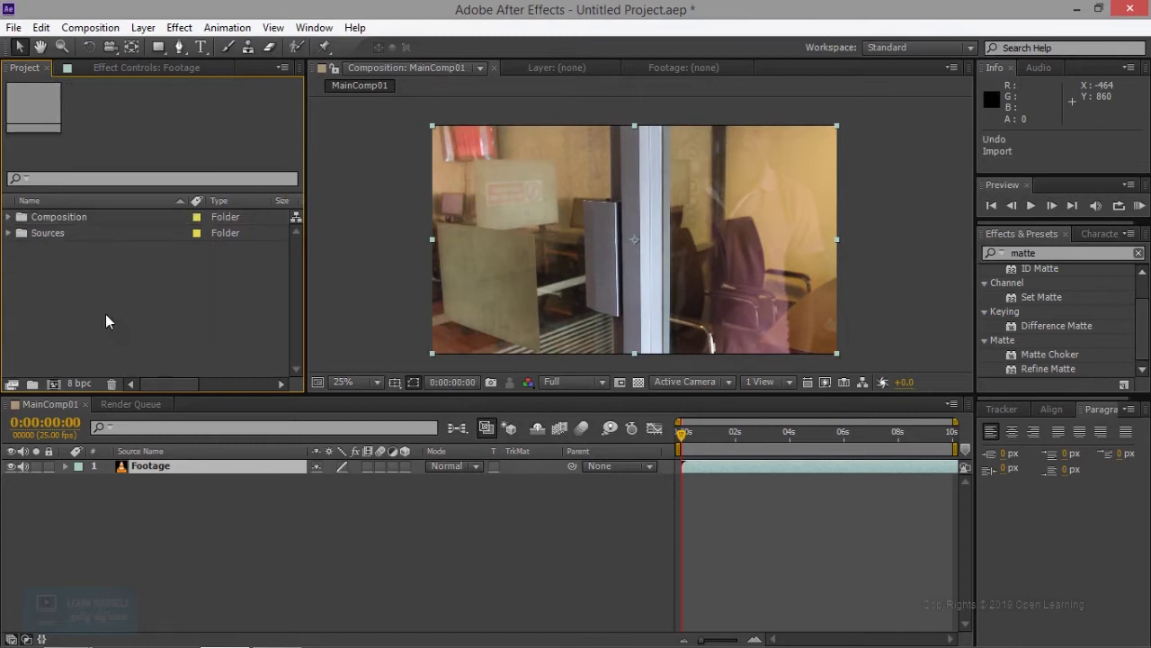
Step: Import Circle01 as 'Composition - Retain Layer Sizes'
double_click(105, 314)
left_click(553, 194)
left_click(657, 399)
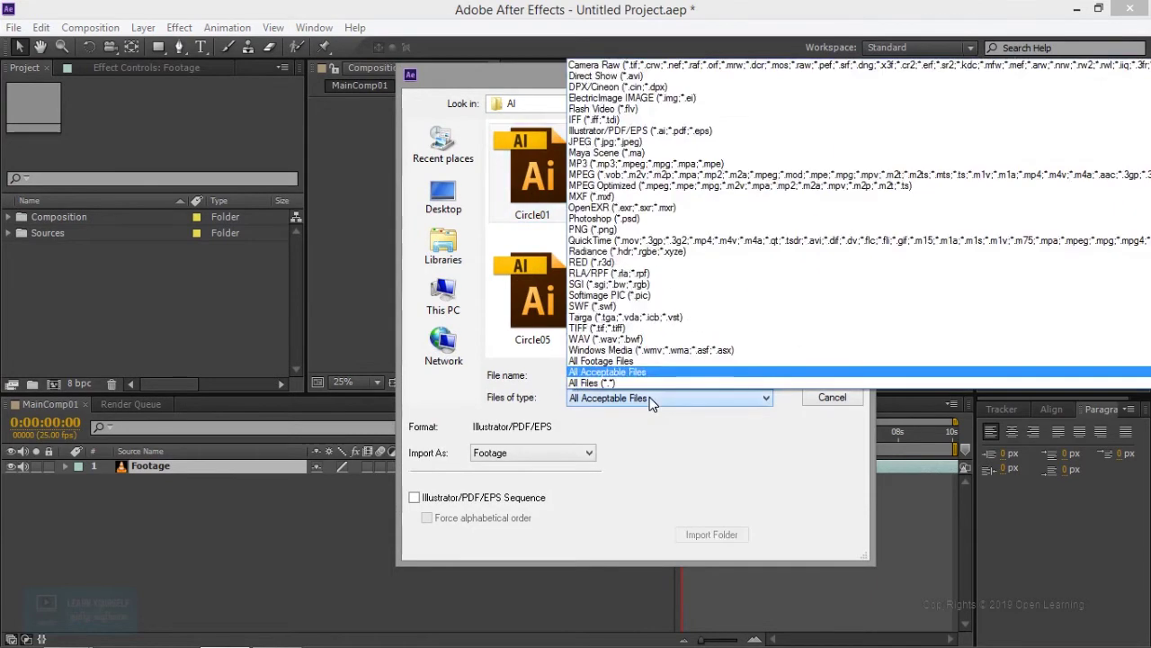
left_click(649, 448)
left_click(540, 453)
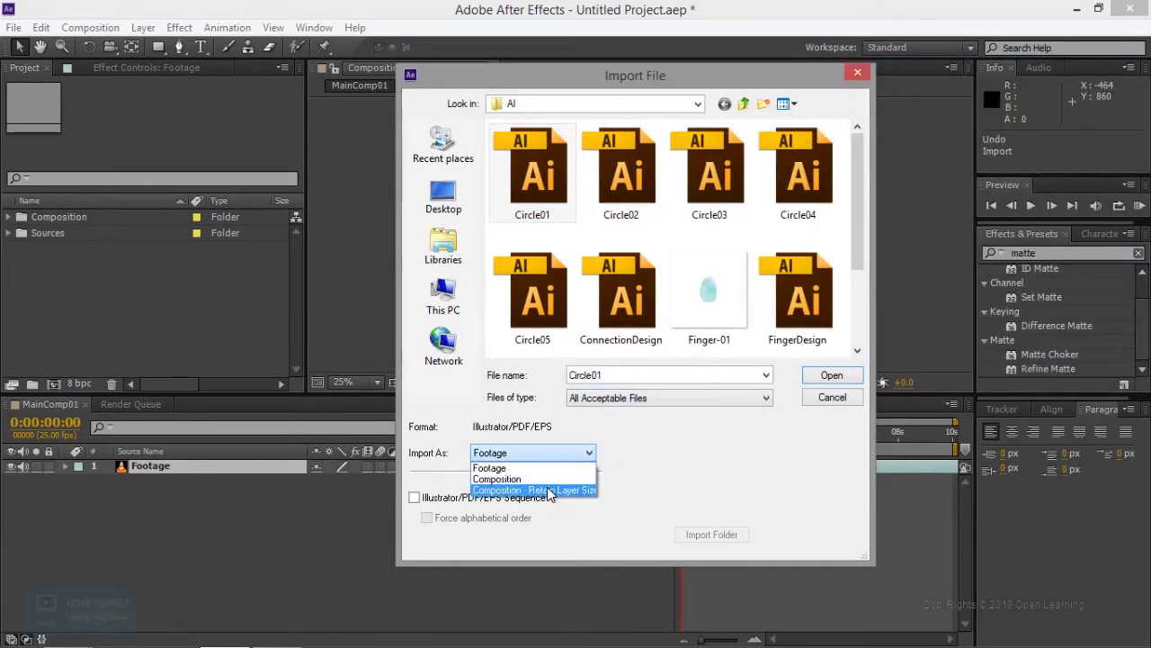
left_click(563, 490)
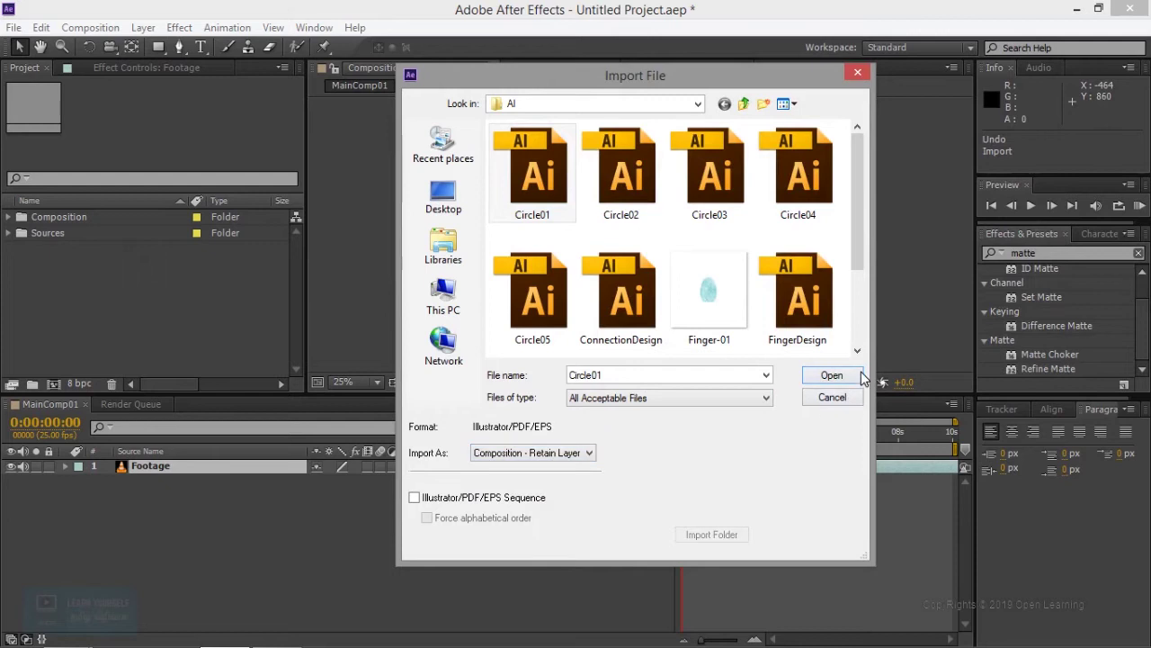
left_click(832, 375)
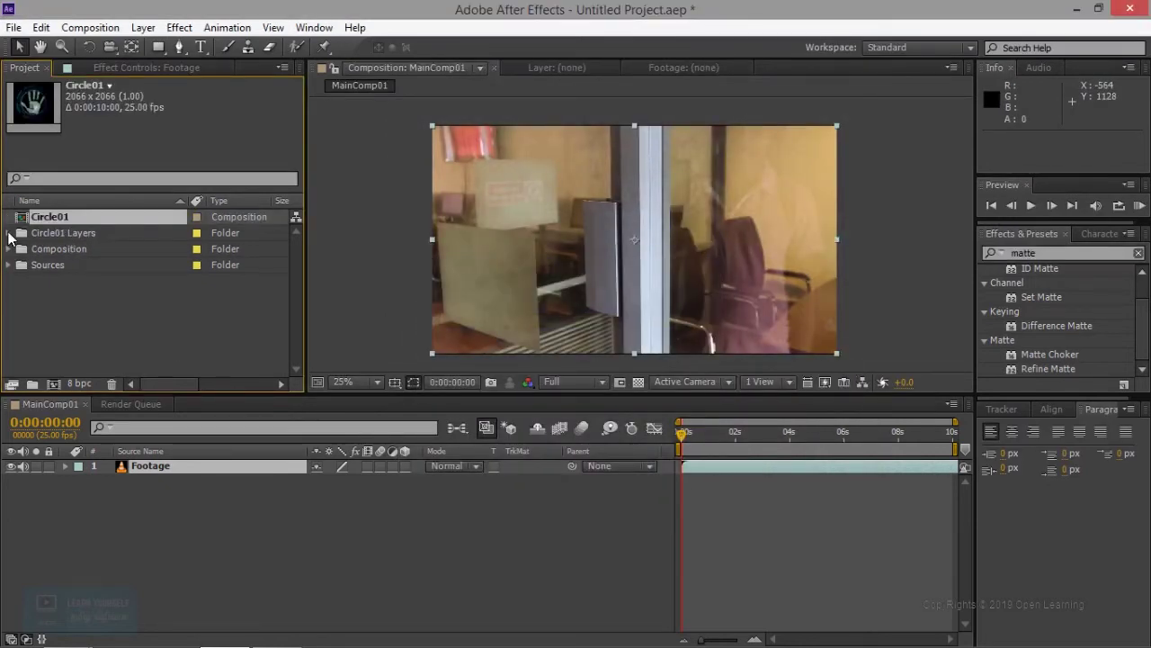
Step: Move the Circle01 Layers folder into the Sources folder
left_click(8, 232)
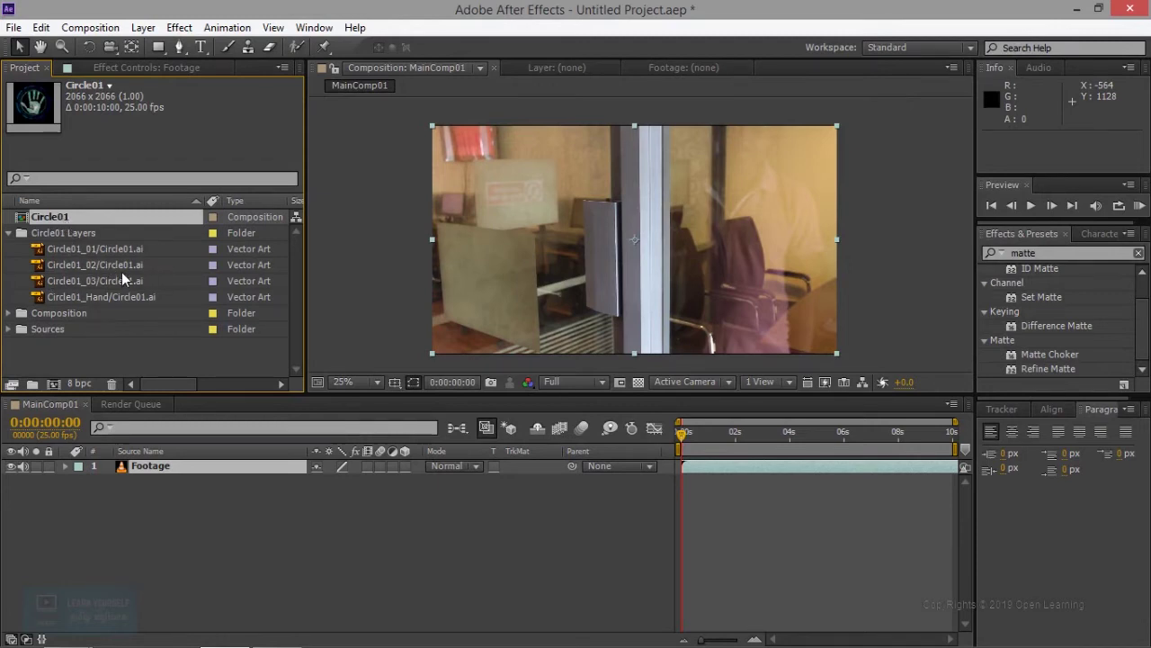
left_click(44, 233)
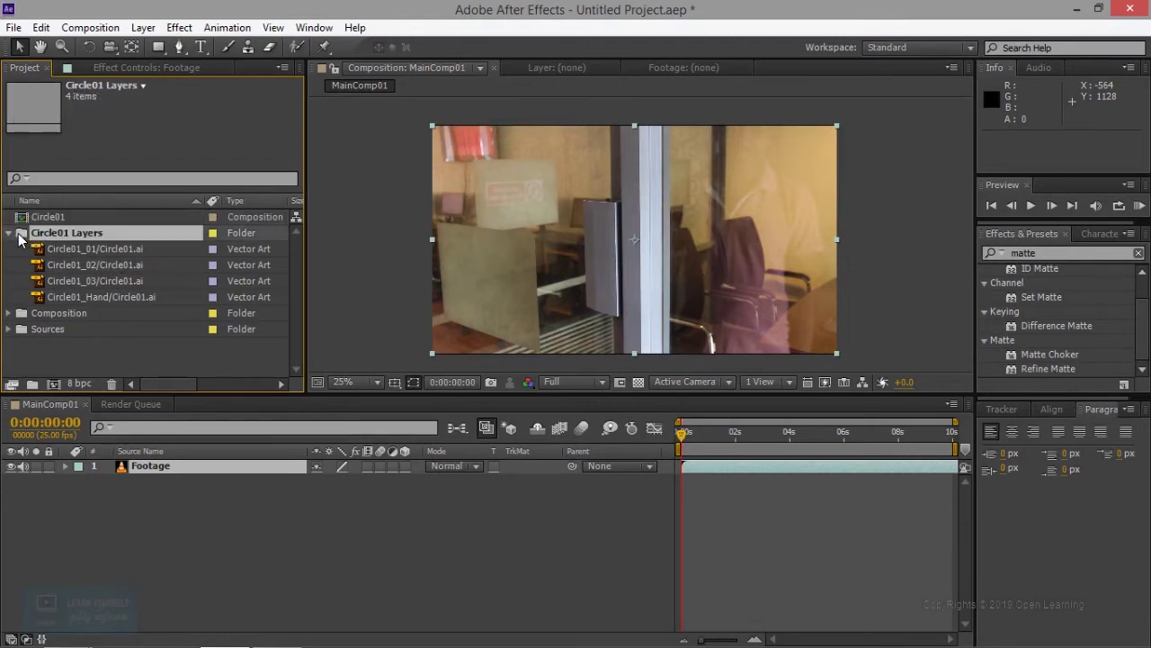
left_click(9, 233)
left_click_drag(61, 233, 77, 267)
left_click(8, 249)
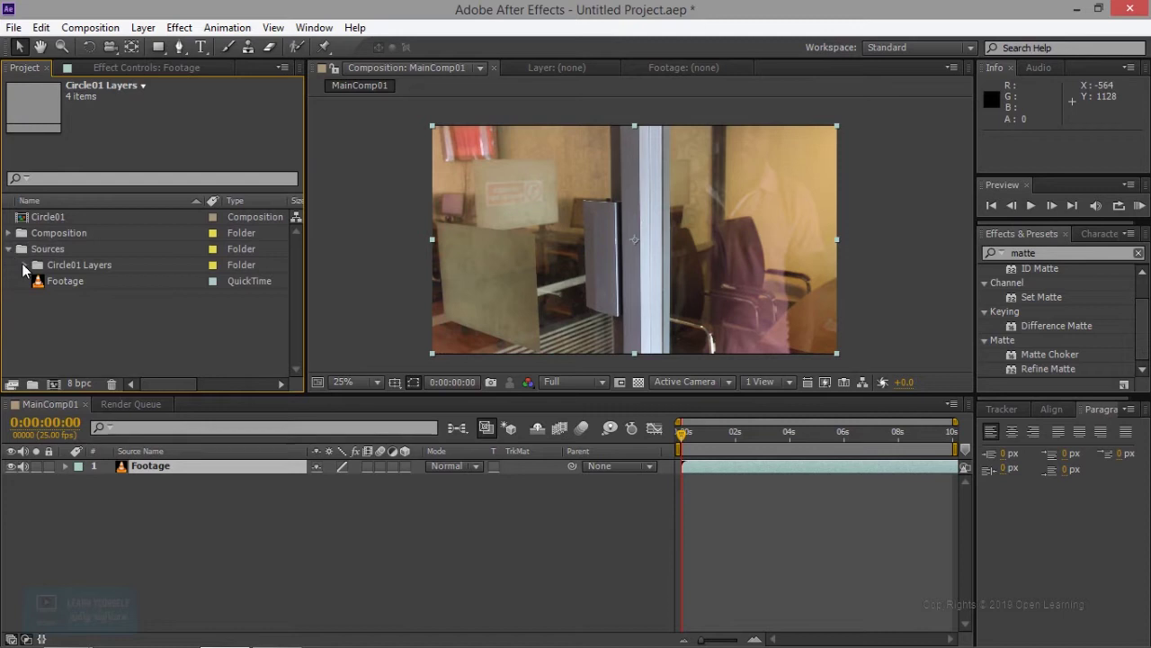
left_click(24, 264)
left_click(24, 265)
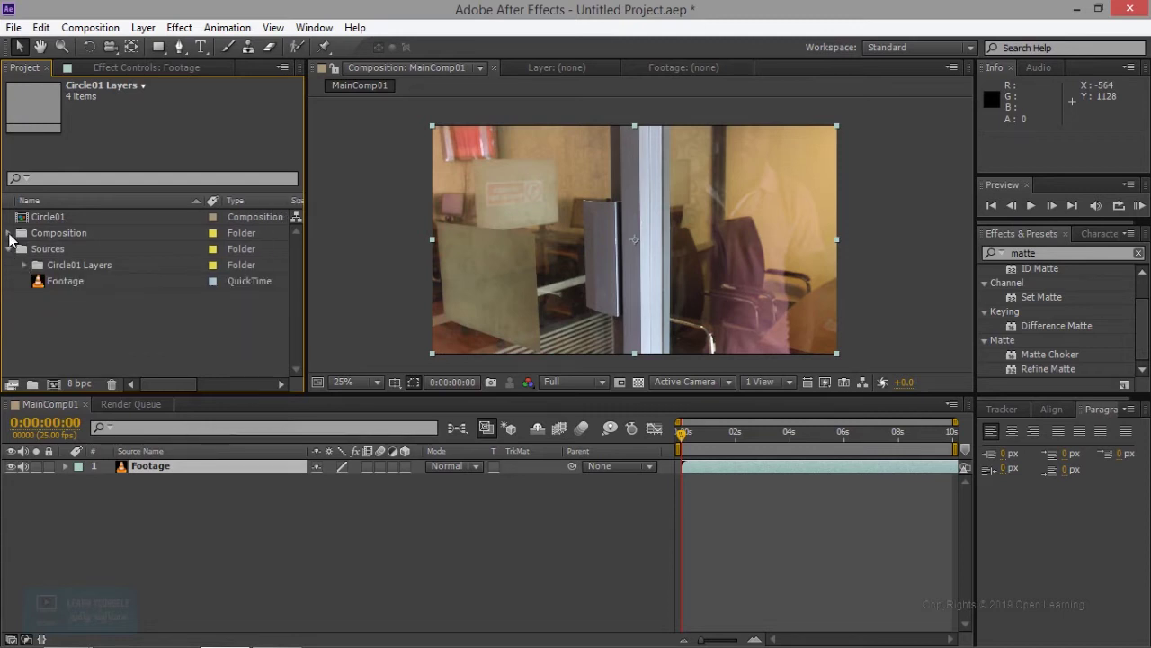
Step: Import Circle02 as 'Composition - Retain Layer Sizes'
left_click(63, 340)
double_click(62, 338)
left_click(603, 188)
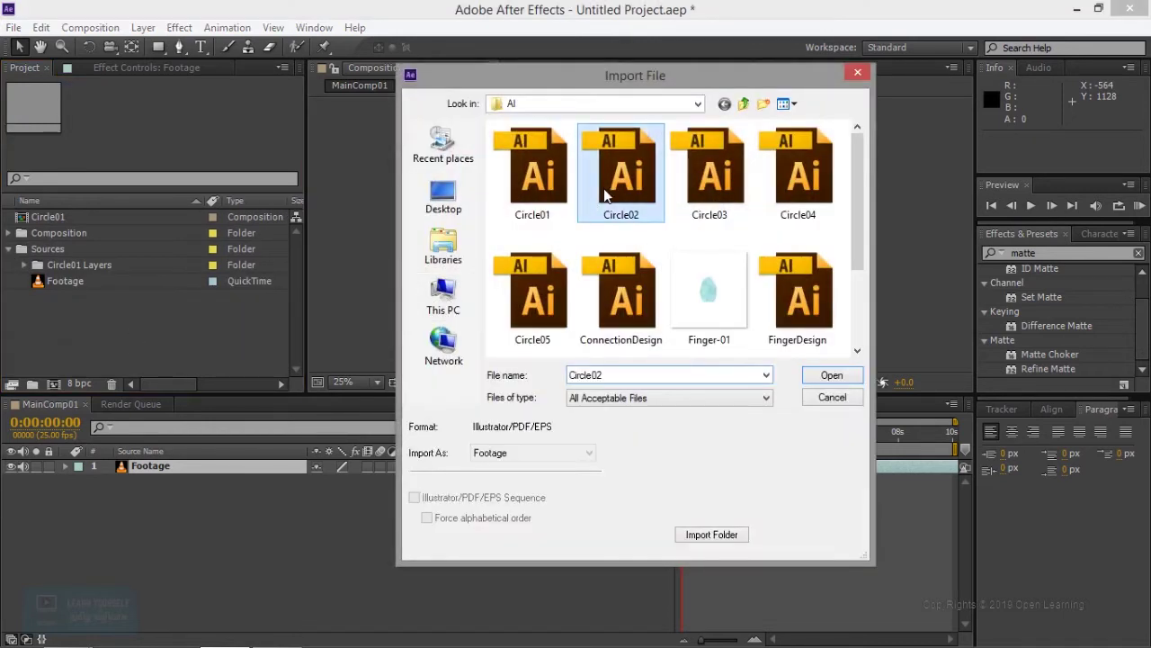
left_click(528, 453)
left_click(539, 490)
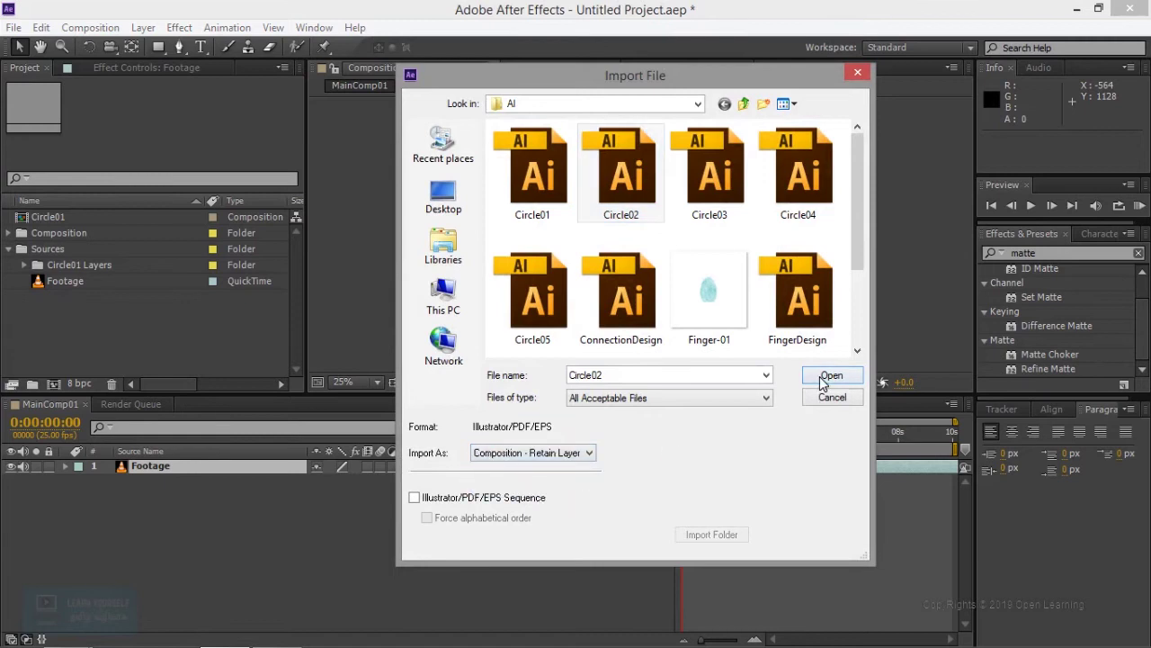
left_click(830, 376)
Step: File the Circle02 Layers folder inside Sources, leaving the Circle02 comp at root
left_click_drag(63, 234, 61, 281)
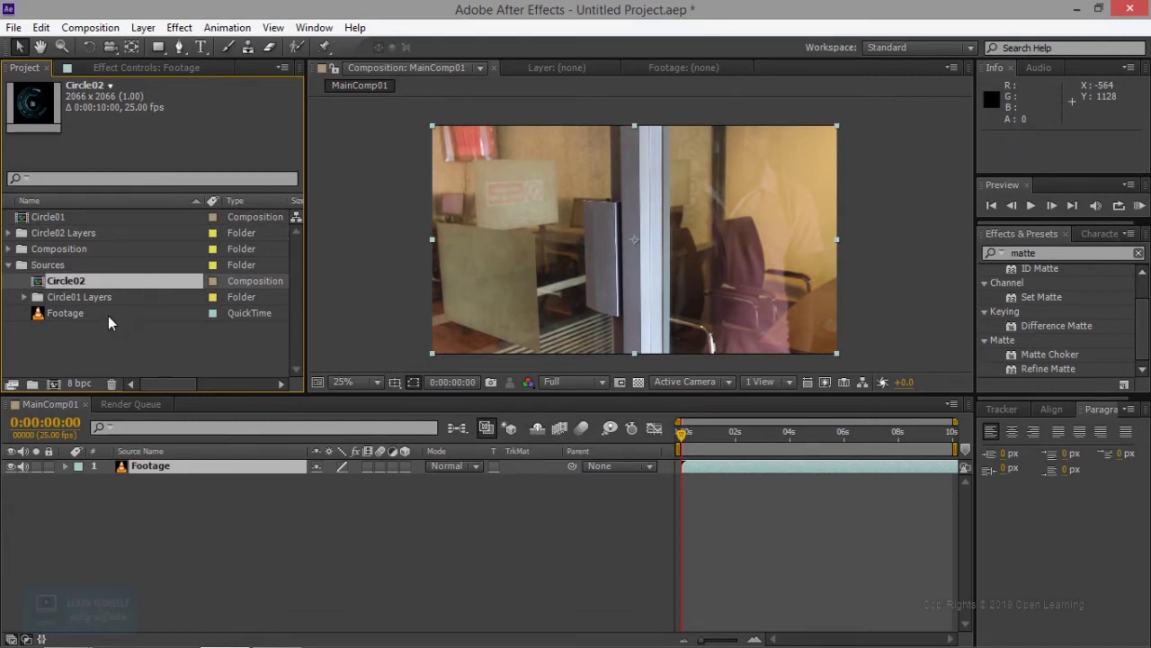
key("ctrl+z")
left_click_drag(73, 251, 77, 285)
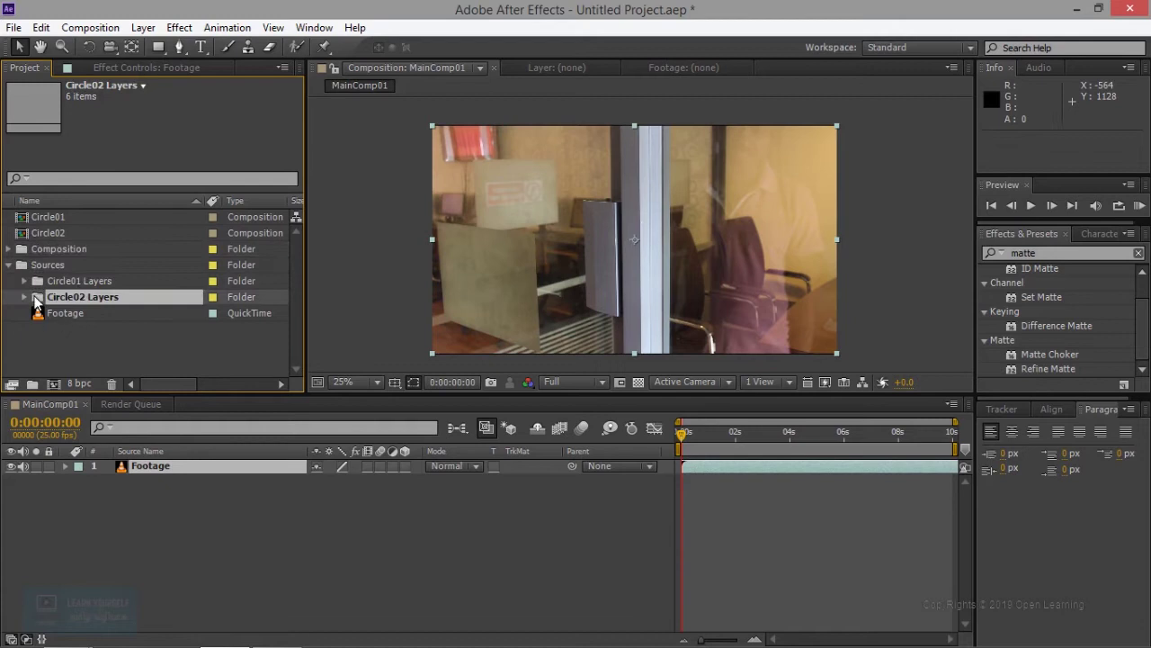
left_click(9, 264)
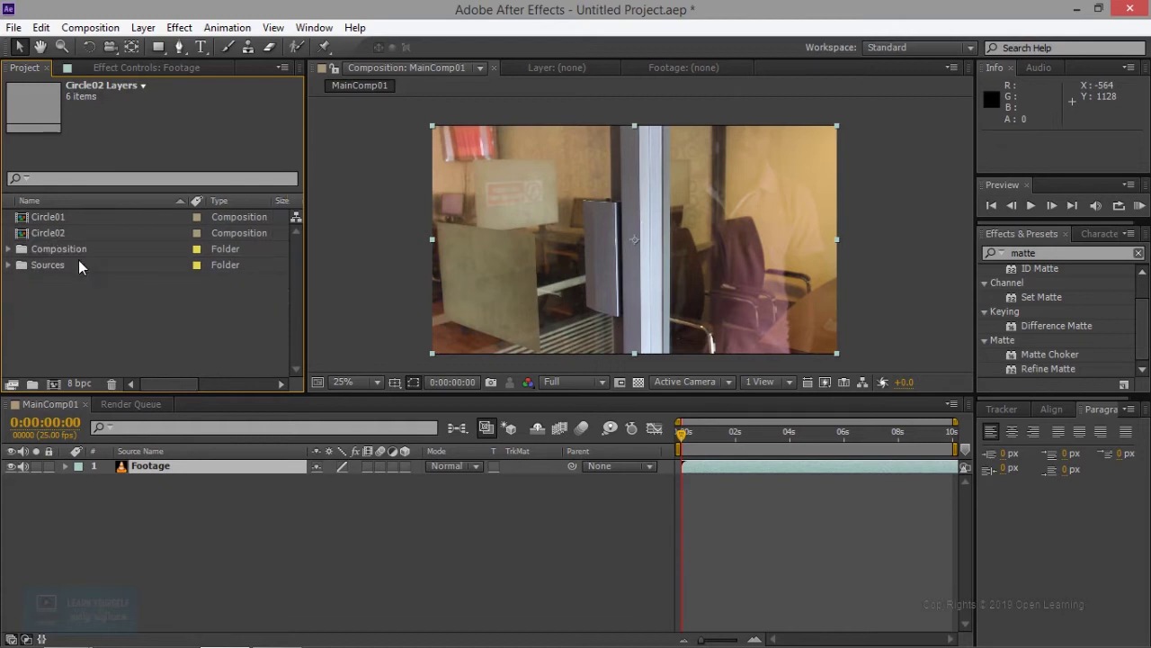
left_click(46, 218)
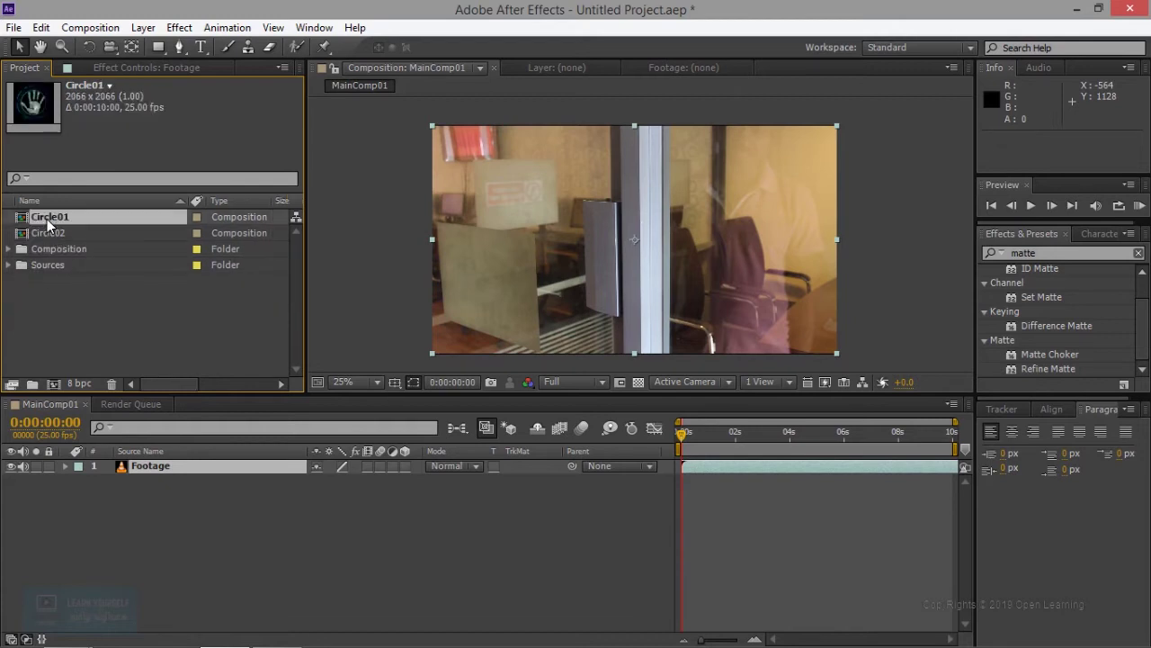
Step: Open the Circle01 and Circle02 compositions, then select Circle03 for import
double_click(47, 219)
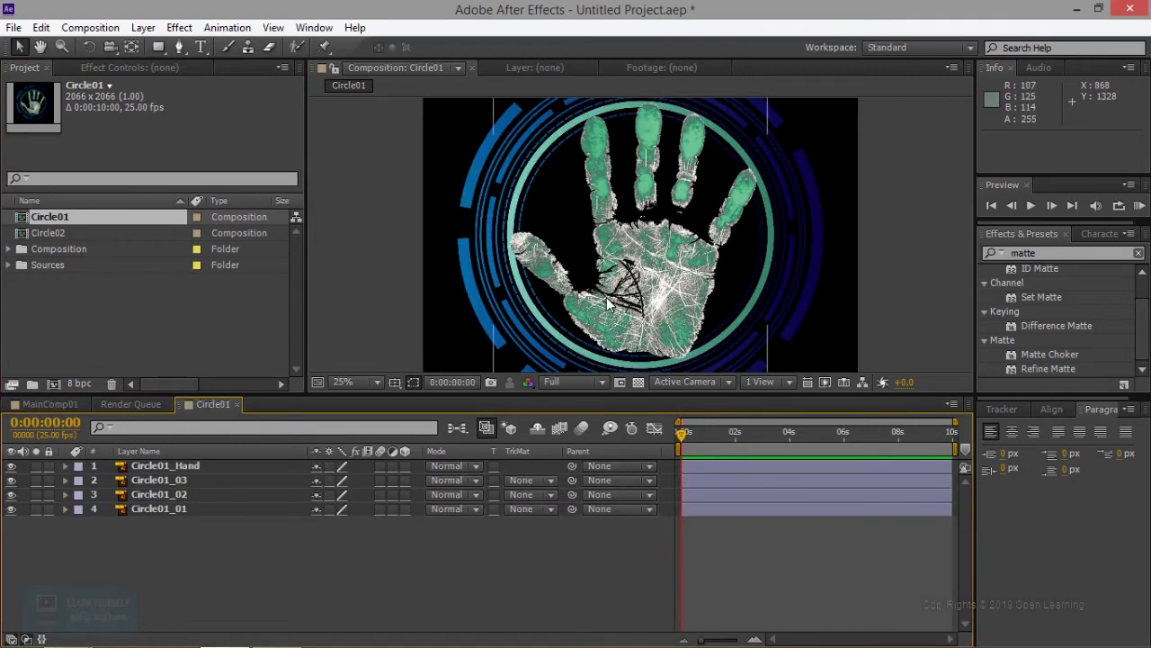
scroll(608, 304, "down", 1)
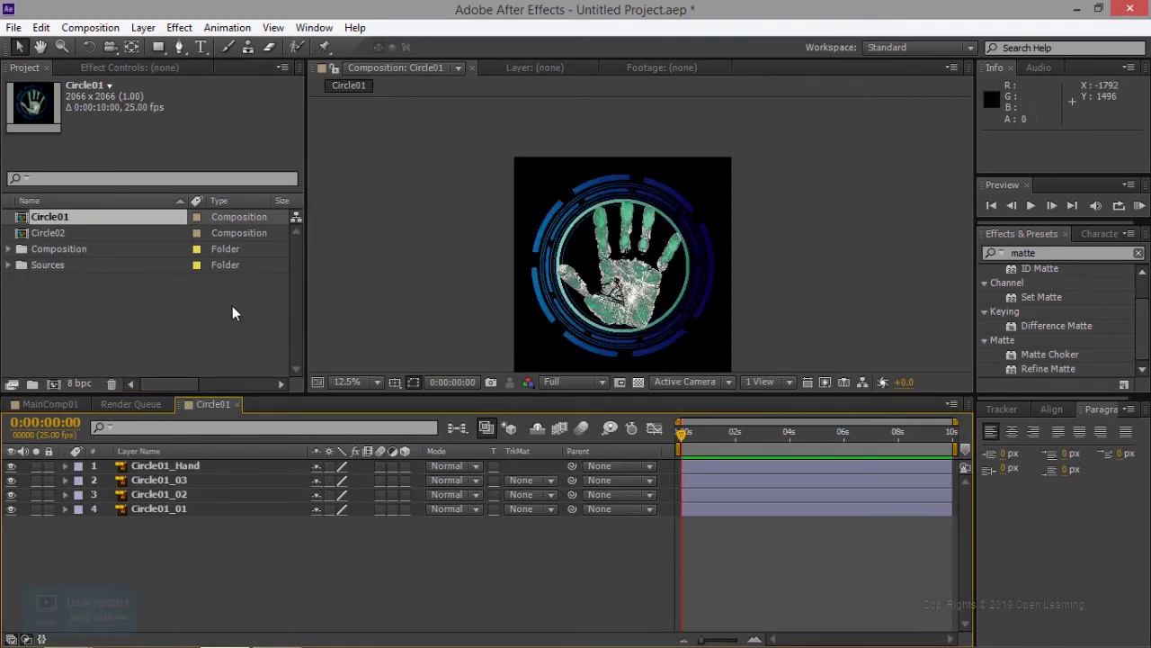
double_click(53, 232)
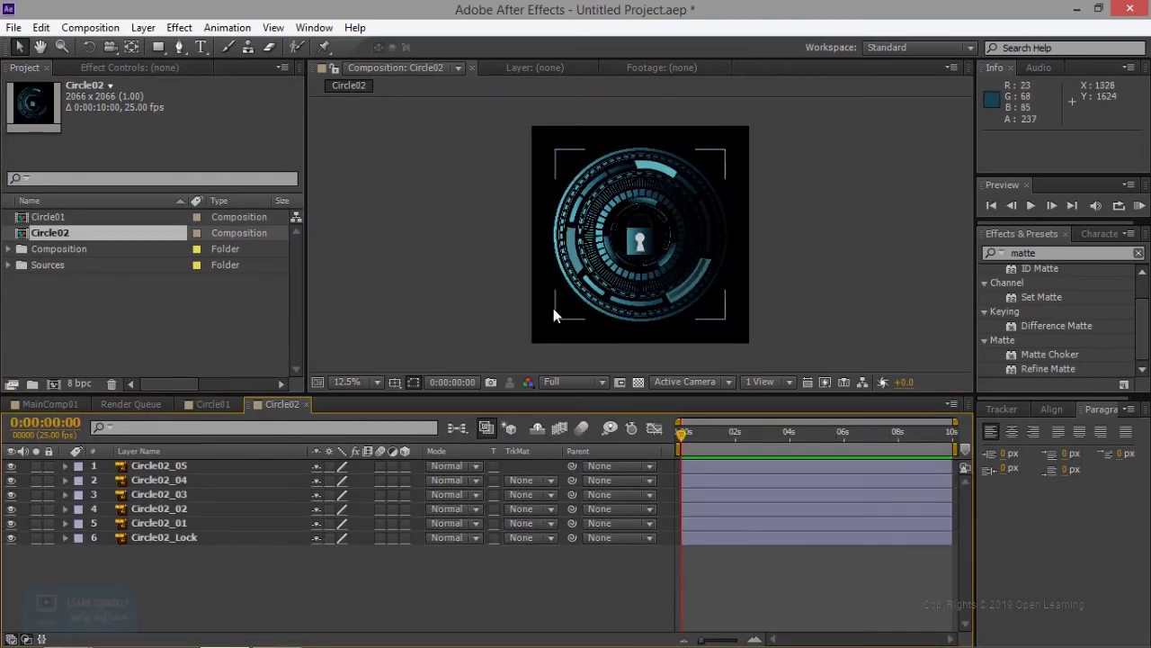
double_click(55, 328)
left_click(715, 216)
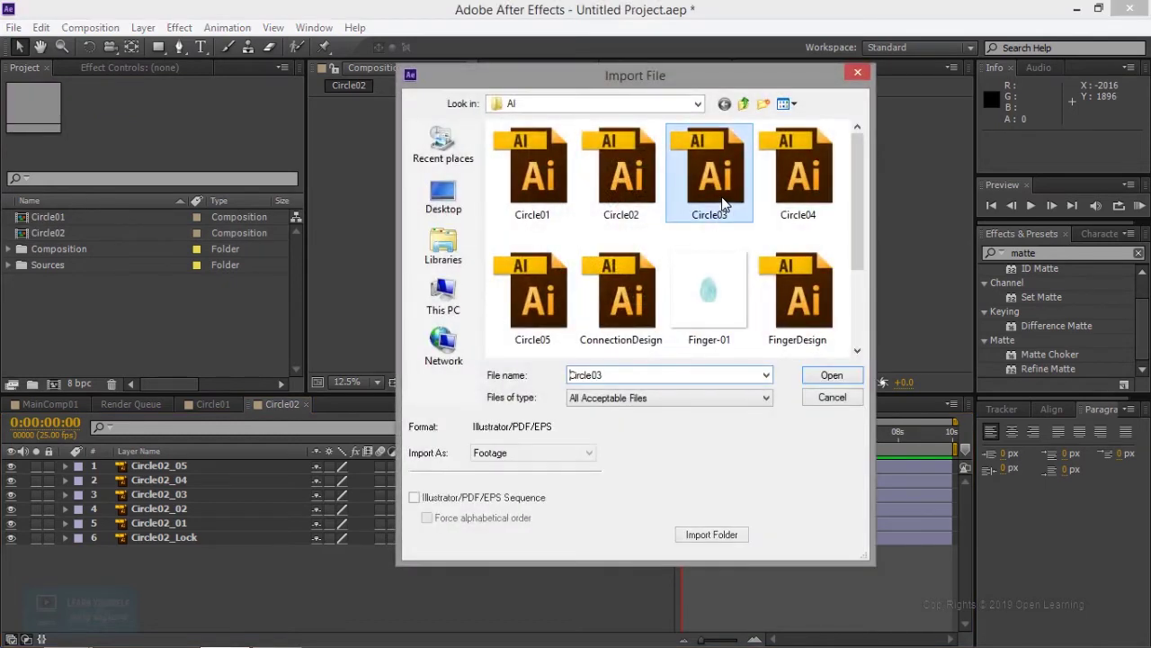
Step: Import Circle03 as Composition – Retain Layer Sizes and move its Circle03 Layers folder into Sources
double_click(722, 198)
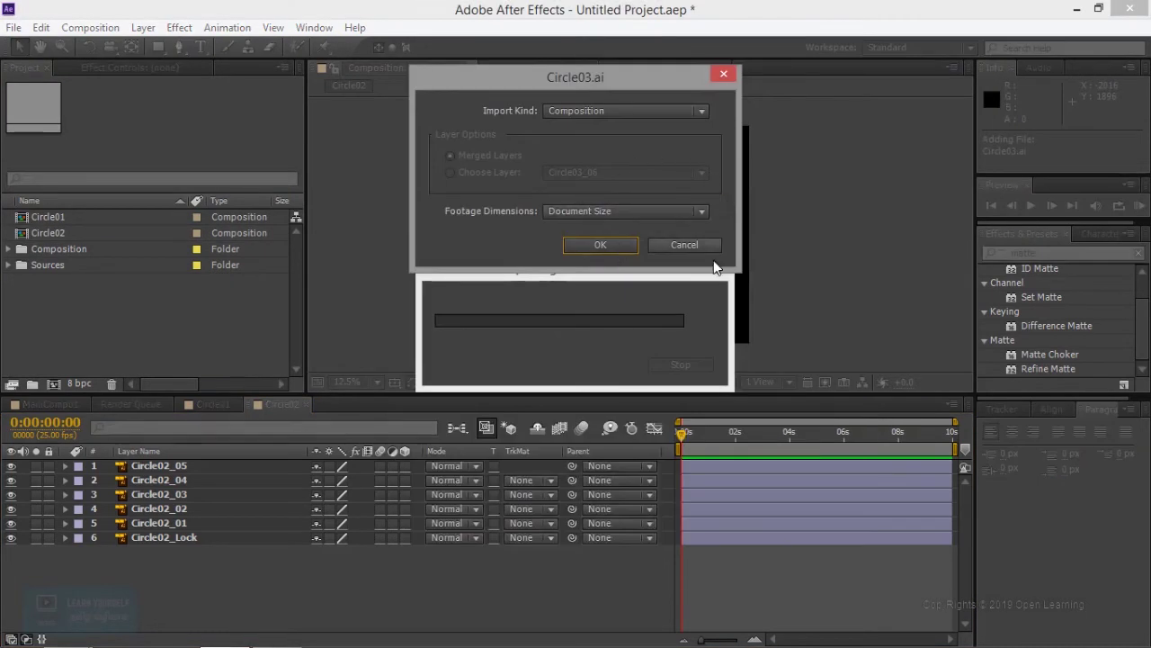
left_click(639, 110)
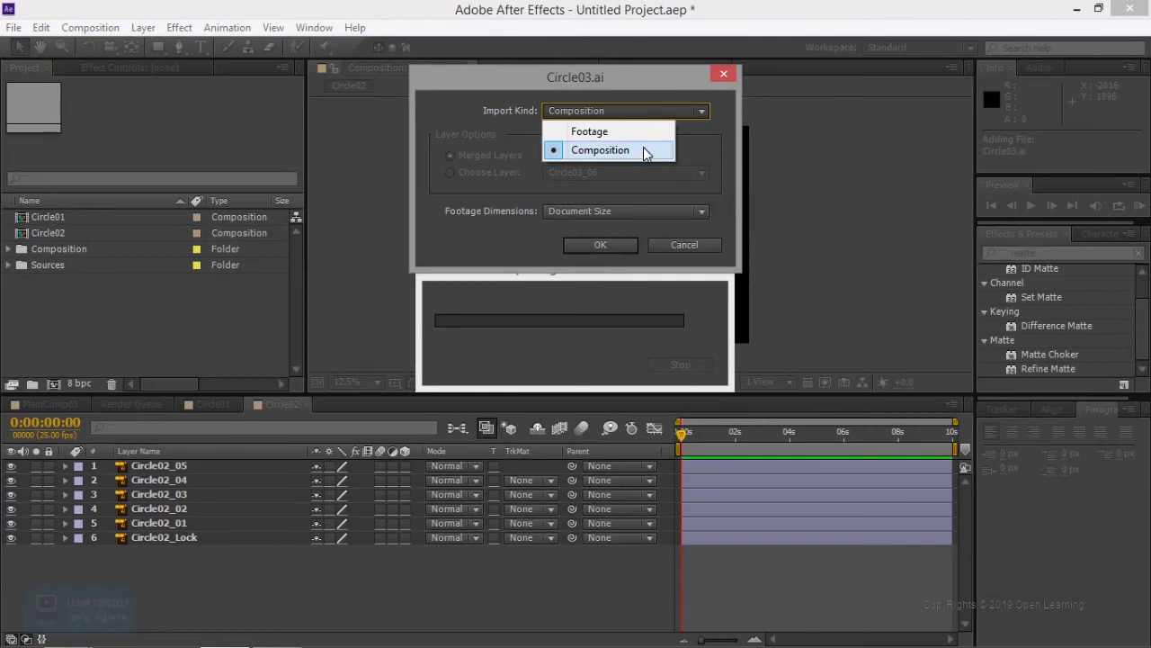
left_click(643, 150)
left_click(651, 216)
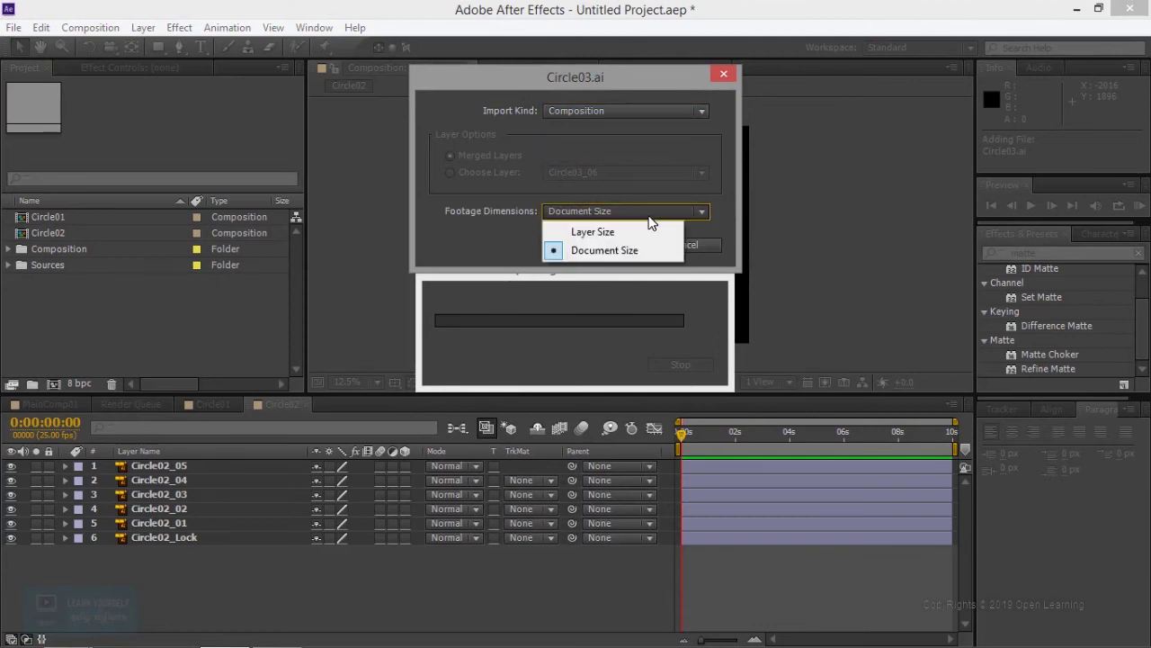
left_click(723, 245)
left_click(710, 244)
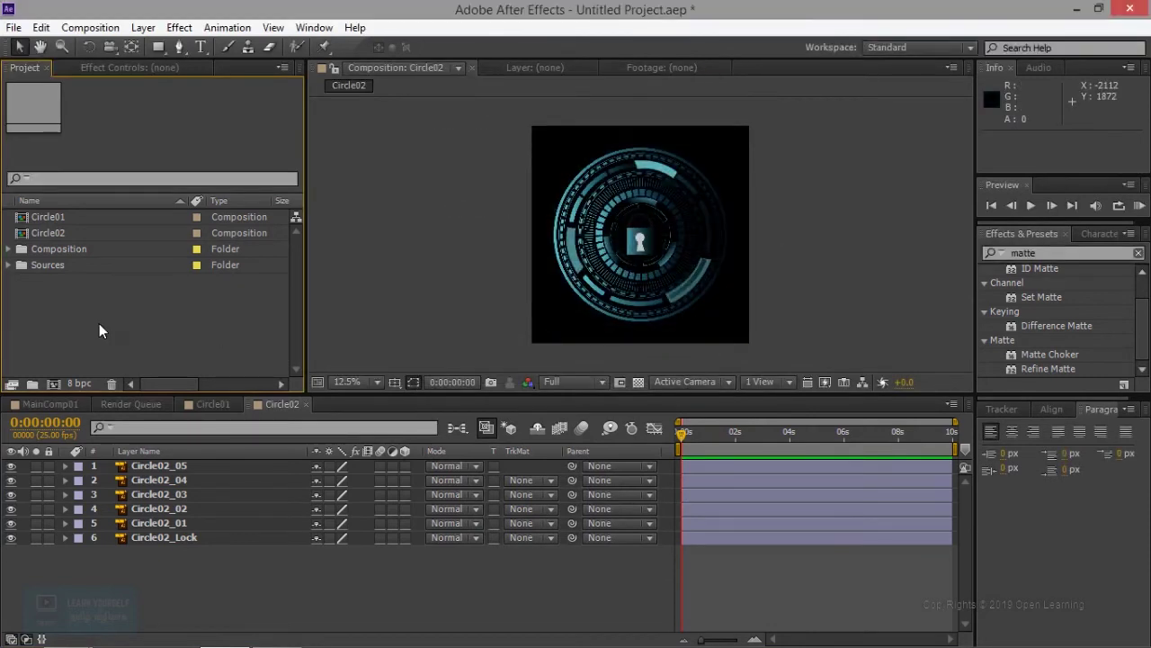
double_click(108, 330)
left_click(706, 212)
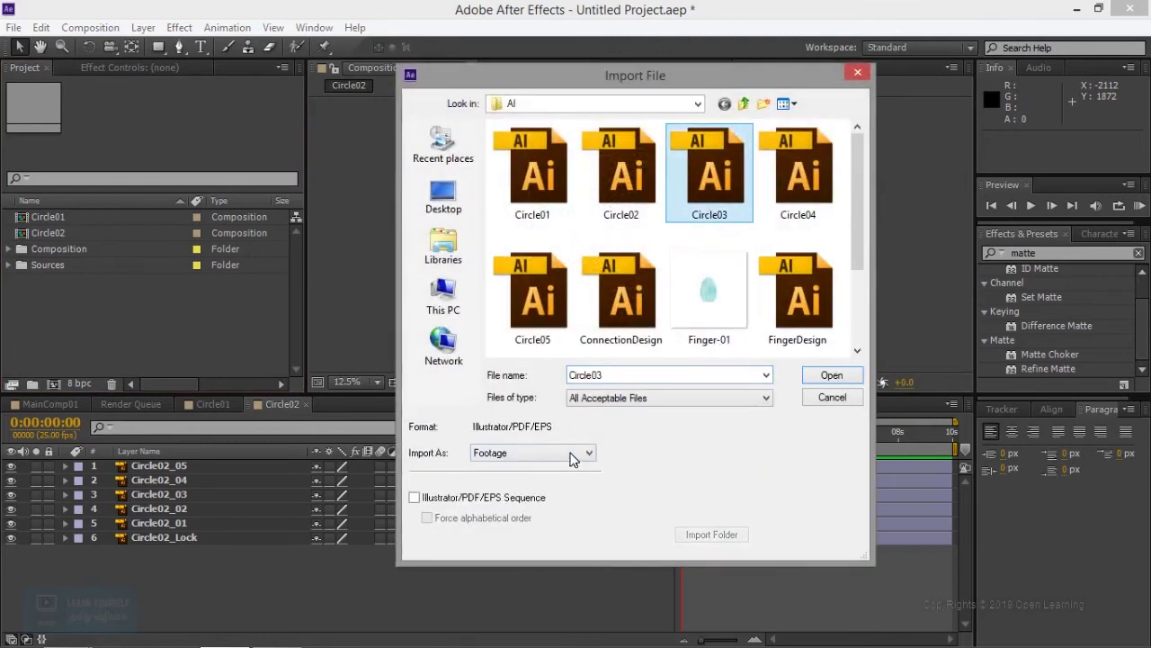
left_click(580, 454)
left_click(560, 490)
left_click(833, 377)
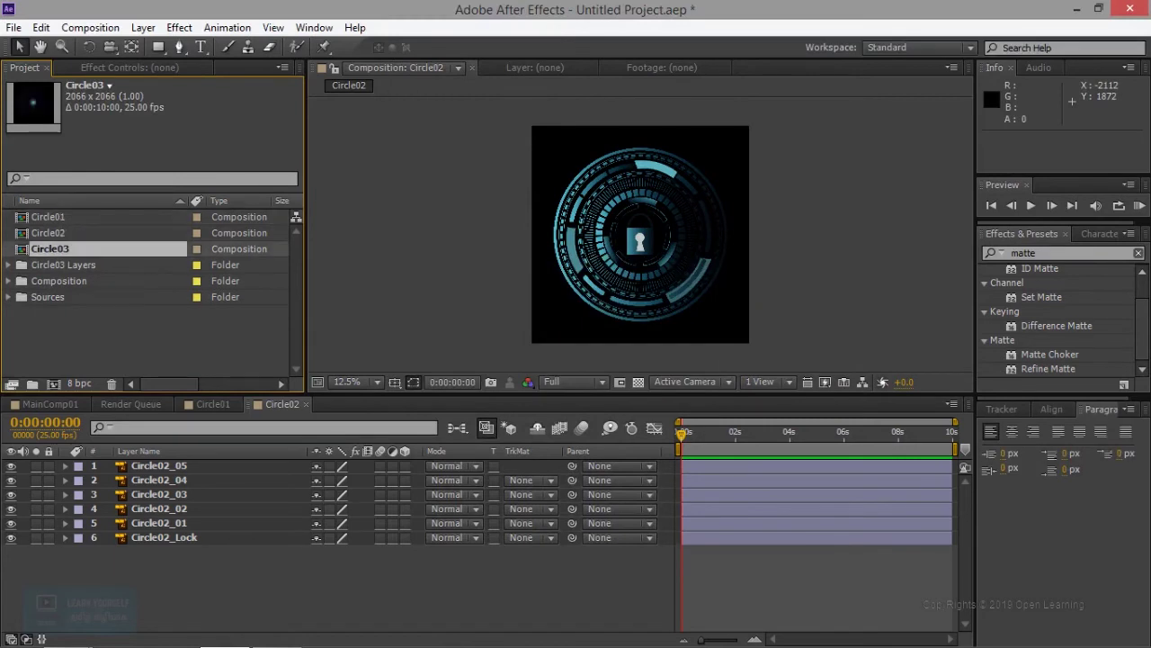
left_click_drag(64, 265, 66, 293)
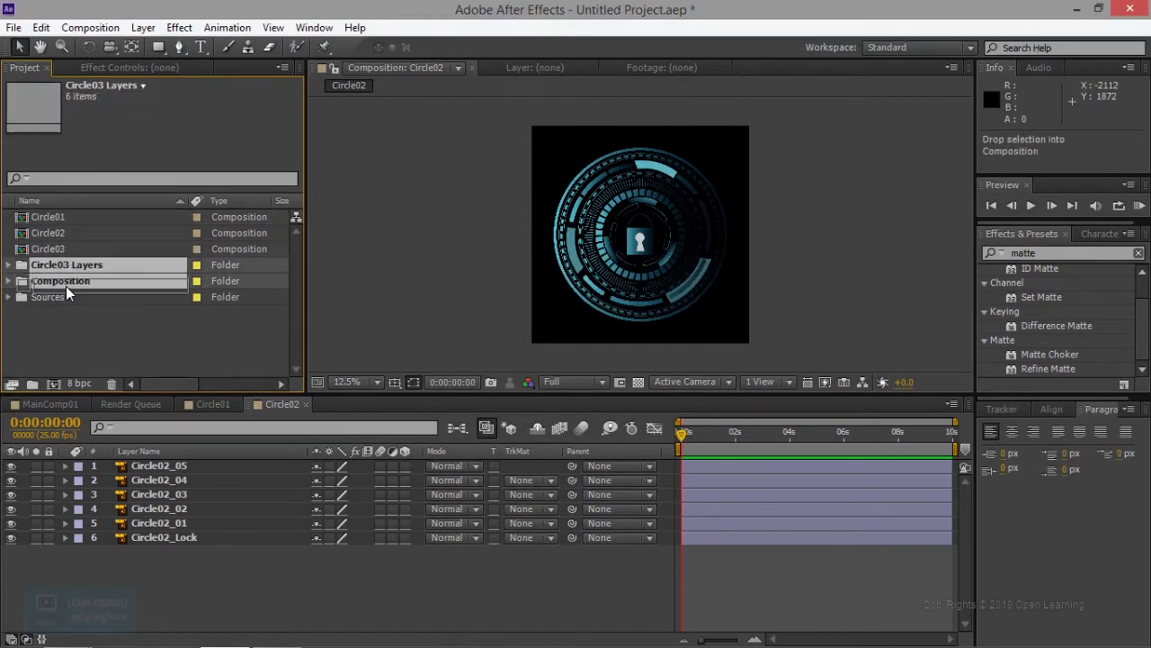
Step: Import Circle04 as Composition – Retain Layer Sizes, file Circle04 Layers in Sources, and open Circle03
double_click(101, 336)
left_click(798, 171)
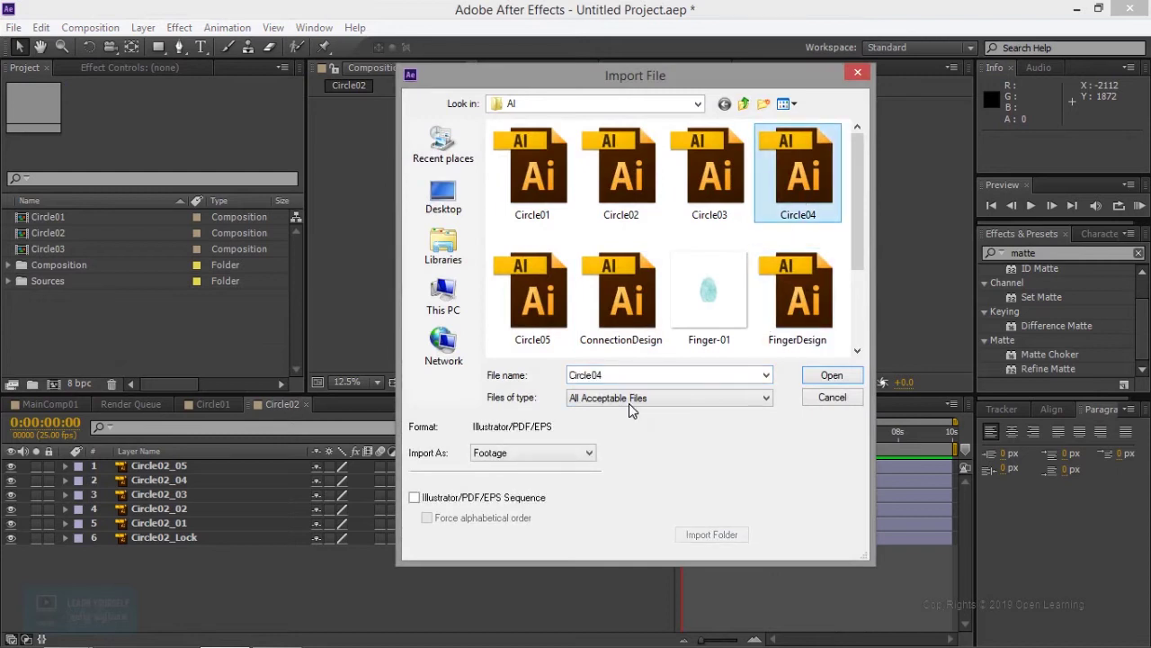
left_click(580, 452)
left_click(555, 491)
left_click(832, 375)
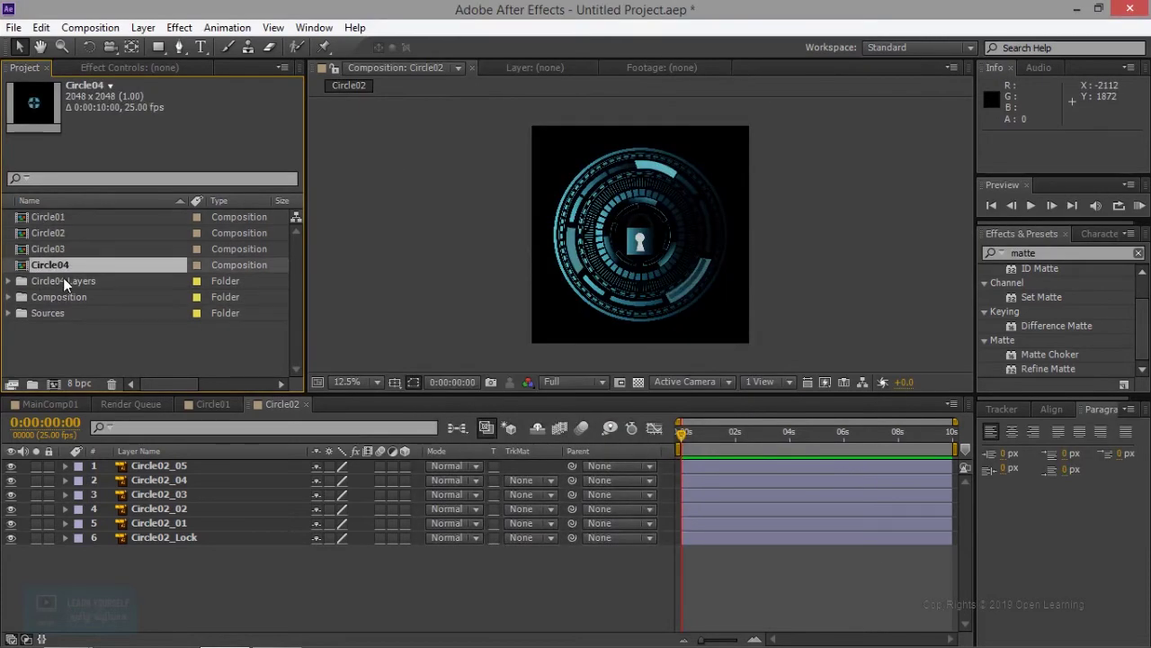
left_click_drag(63, 280, 62, 312)
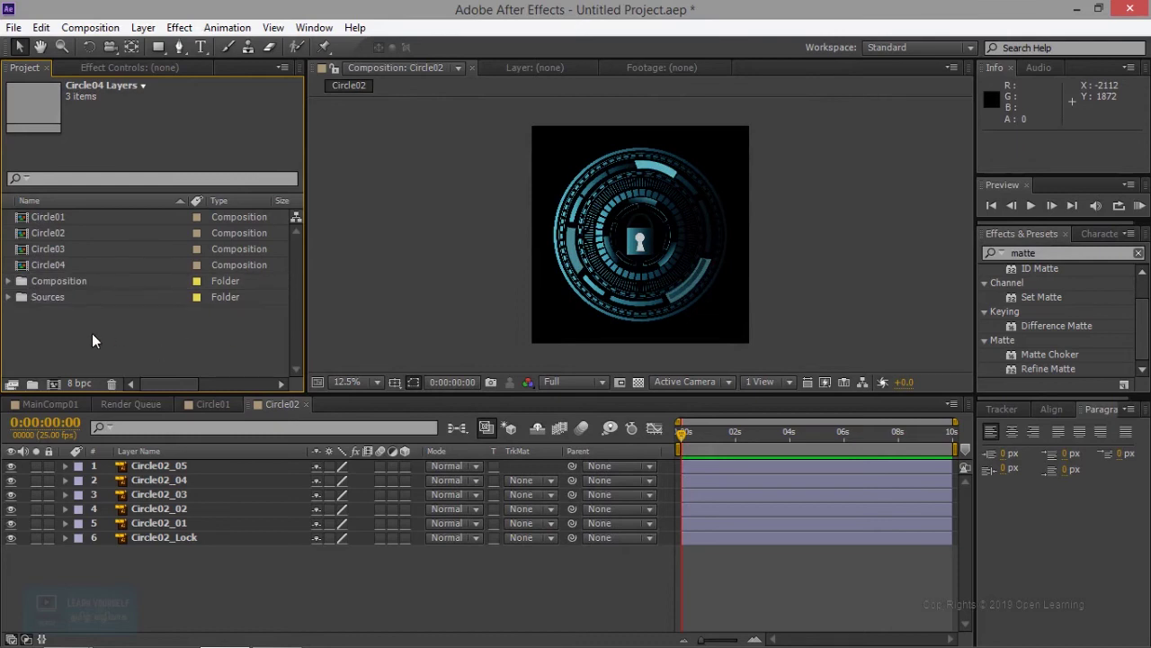
double_click(49, 253)
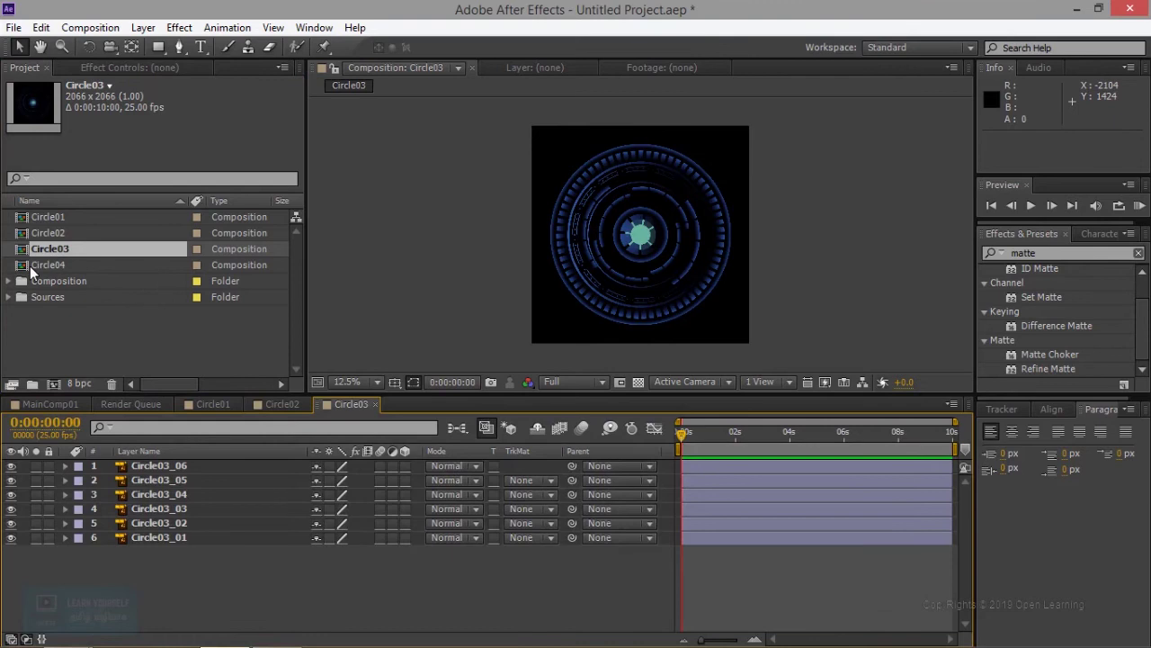
Step: Open the Circle04 composition from the Project panel
left_click(30, 265)
double_click(30, 265)
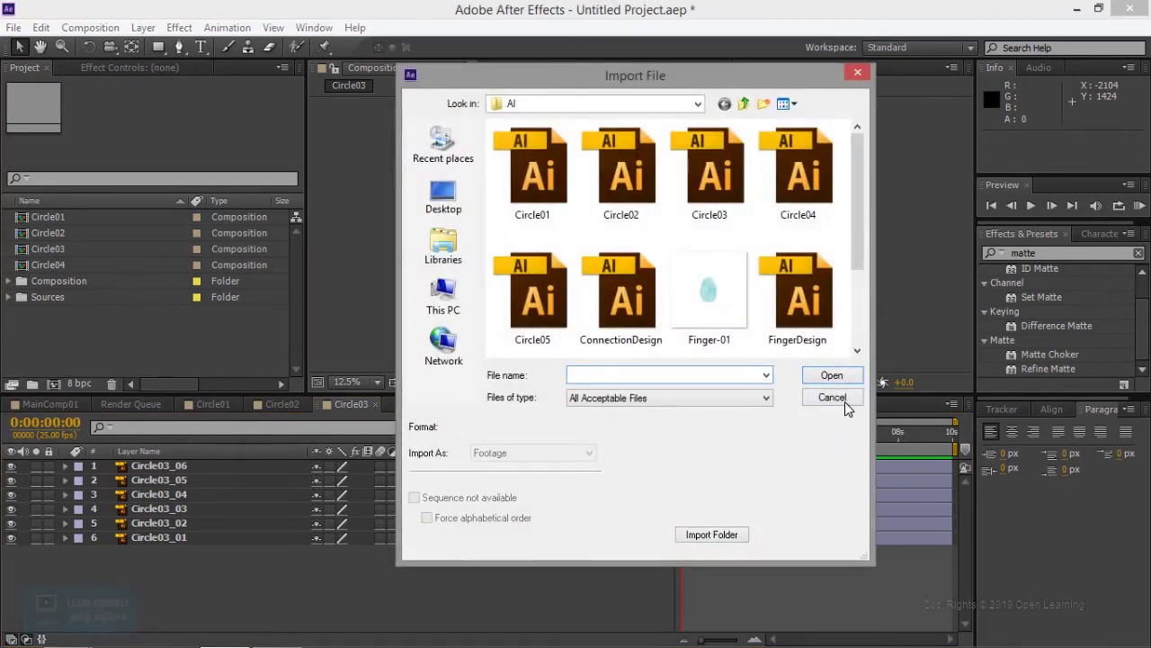
left_click(843, 402)
double_click(27, 267)
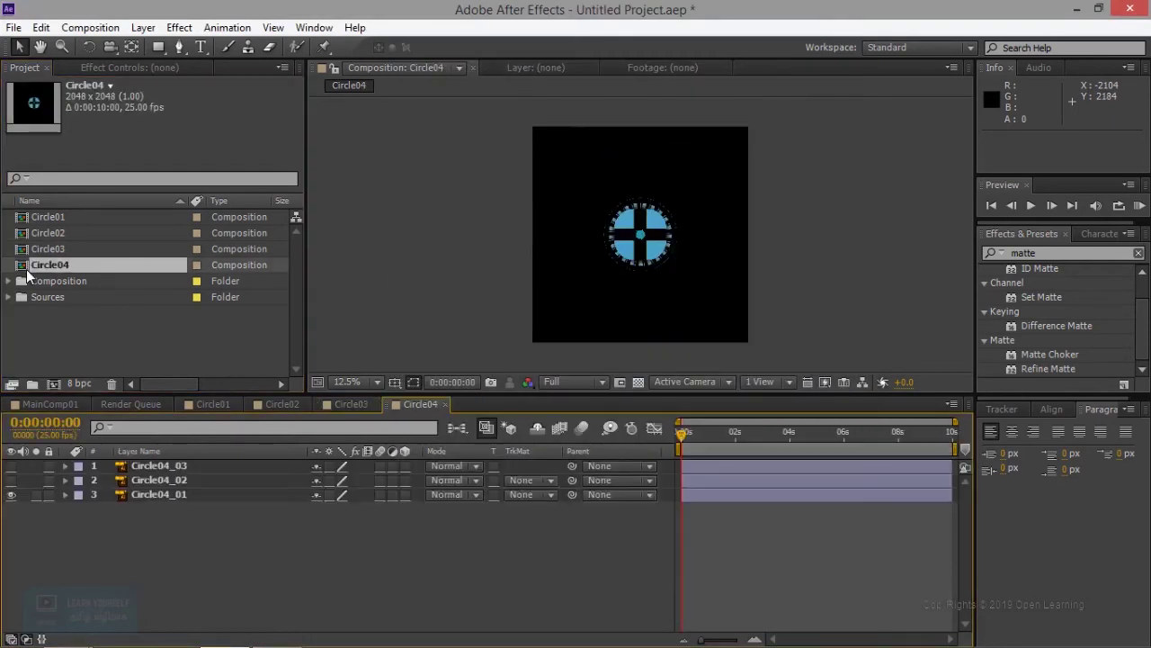
Step: Import Circle05 as Composition – Retain Layer Sizes and move Circle05 Layers into Sources
left_click(61, 337)
double_click(61, 337)
left_click(539, 292)
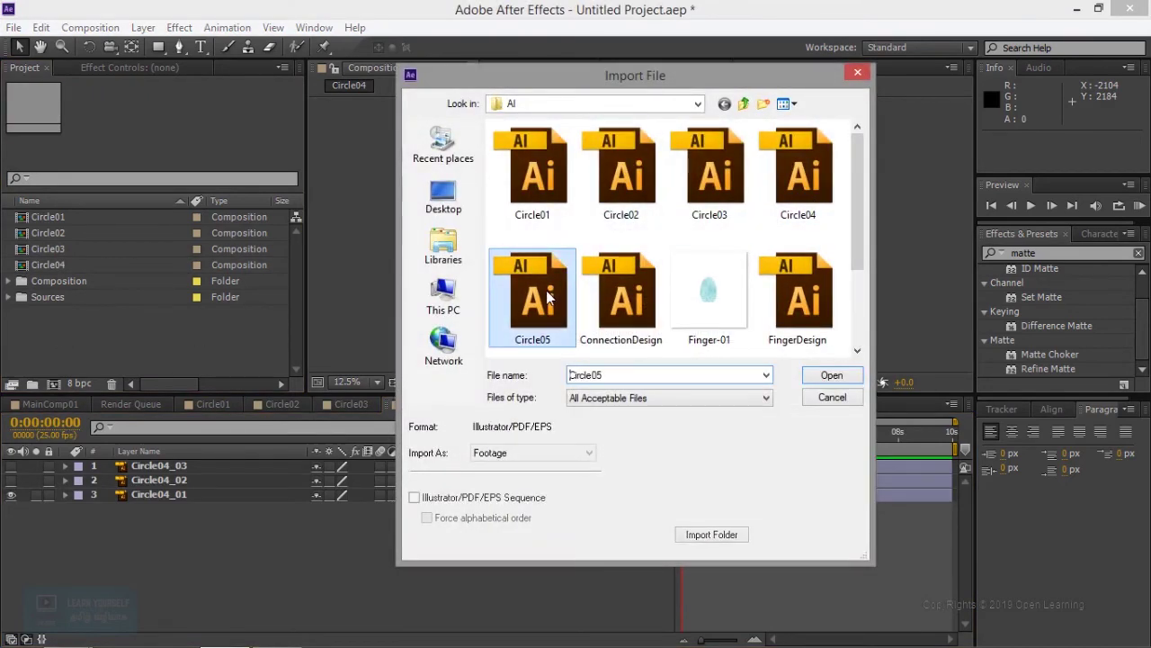
left_click(550, 457)
left_click(550, 491)
left_click(833, 376)
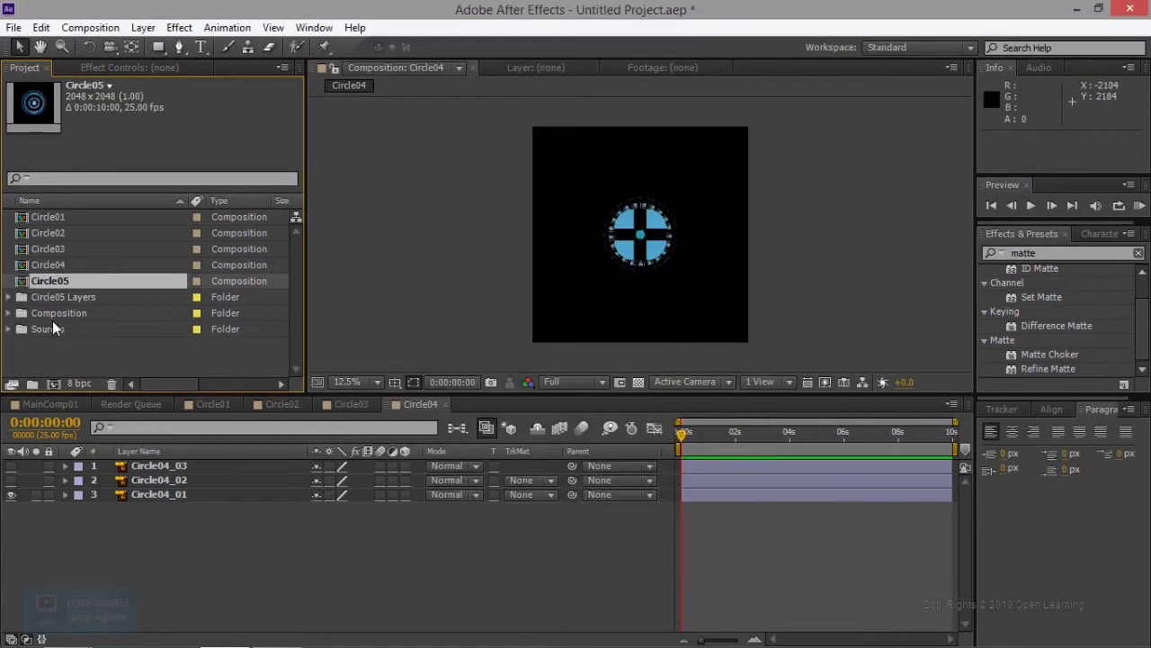
left_click_drag(59, 297, 59, 326)
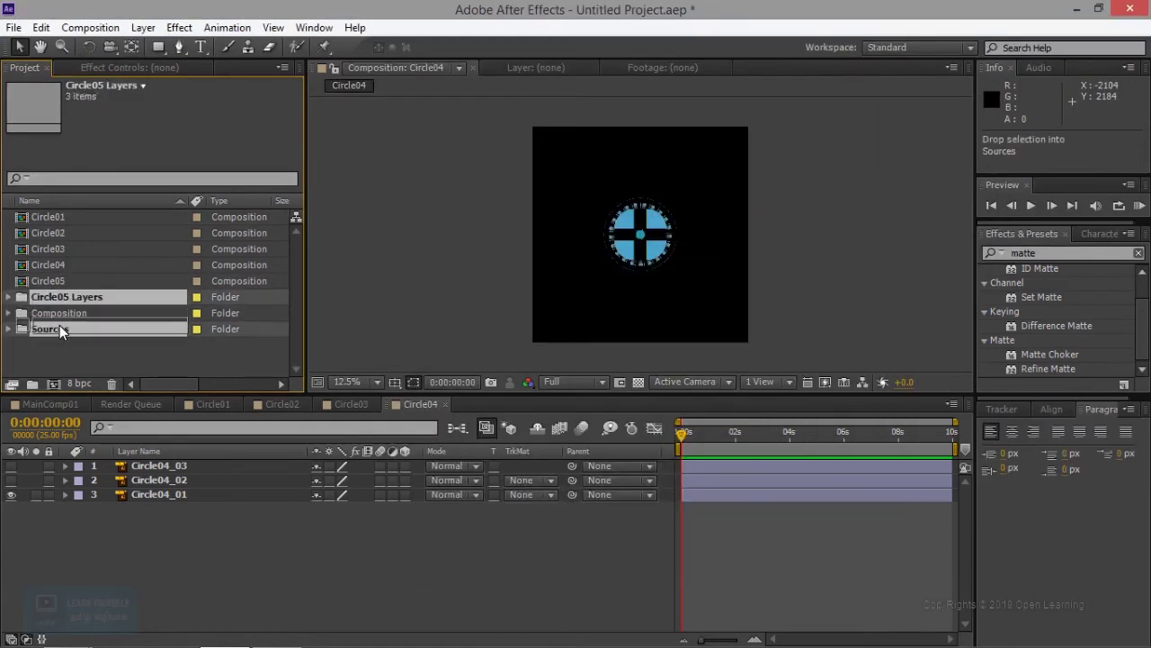
Step: Reverse-sort the project list and move Circle01 through Circle05 into the Composition folder
left_click(52, 279)
left_click(60, 203)
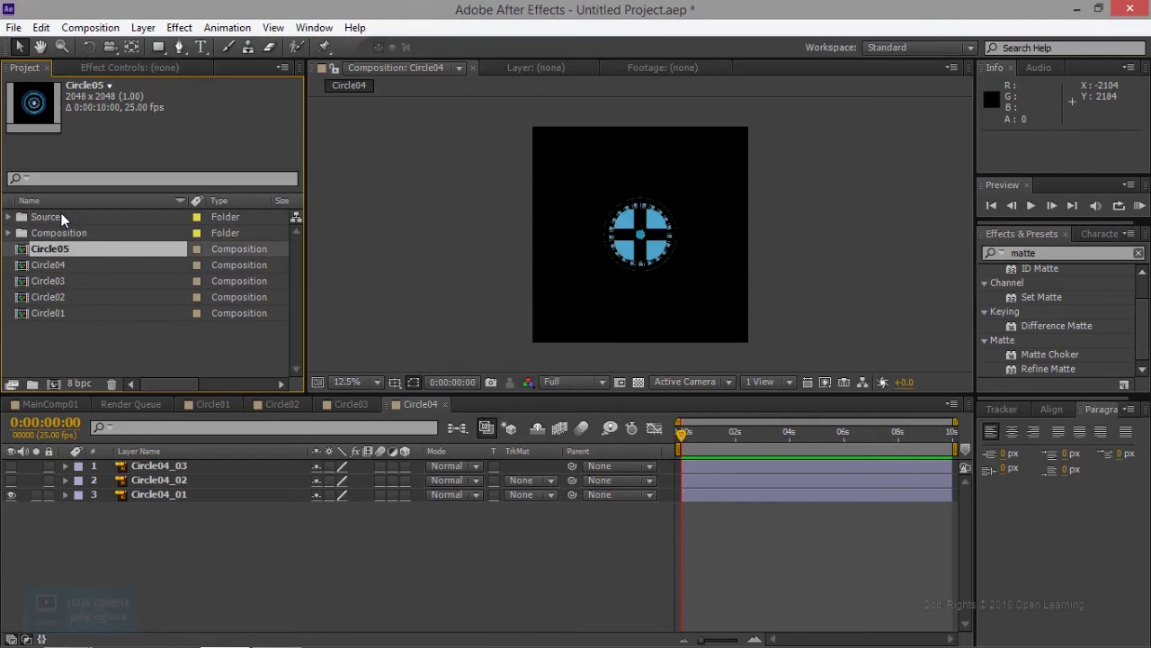
left_click(56, 315, "shift")
left_click_drag(56, 302, 71, 236)
double_click(125, 349)
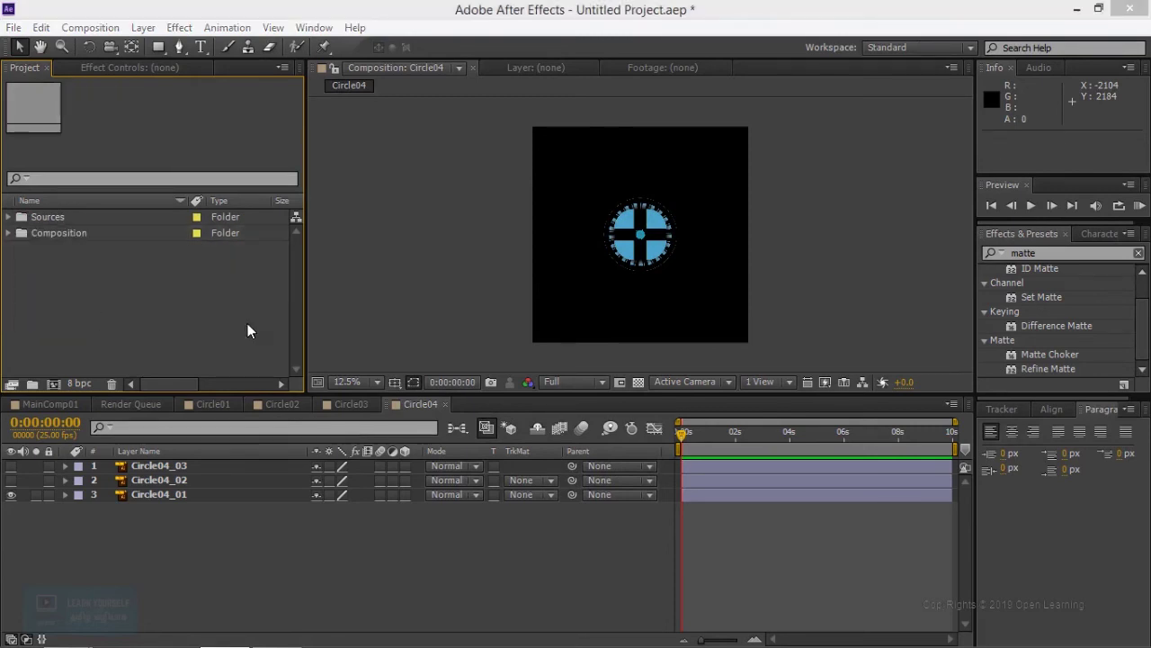
Step: Import ConnectionDesign as Composition – Retain Layer Sizes and move it into the Composition folder
left_click(618, 307)
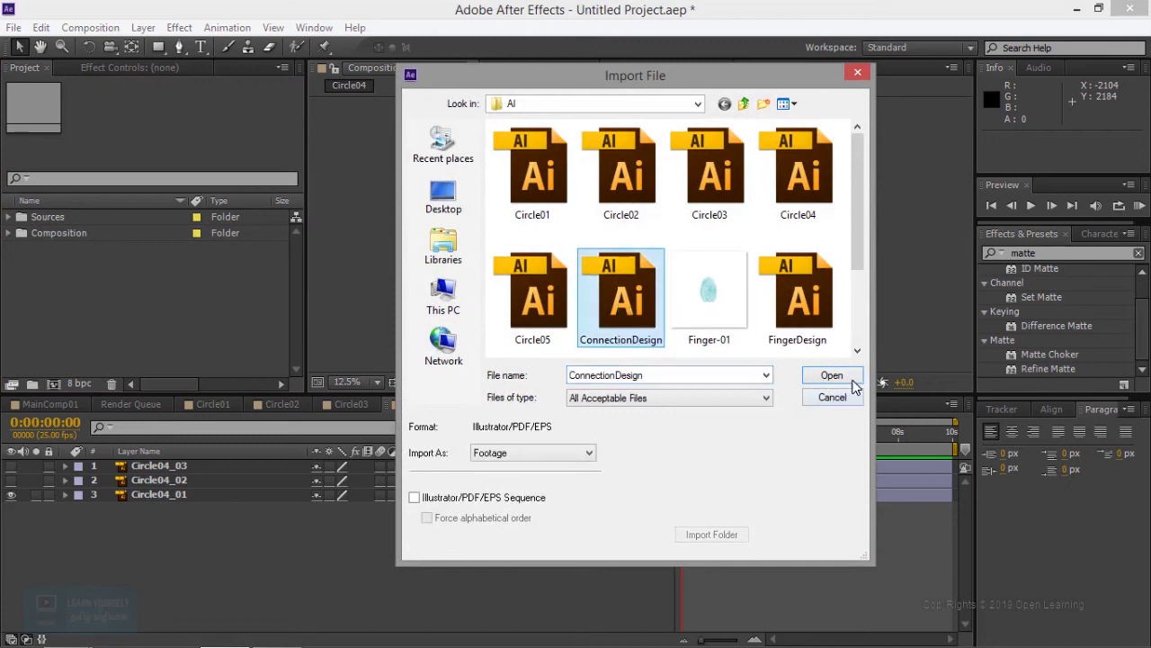
left_click(844, 379)
left_click(679, 252)
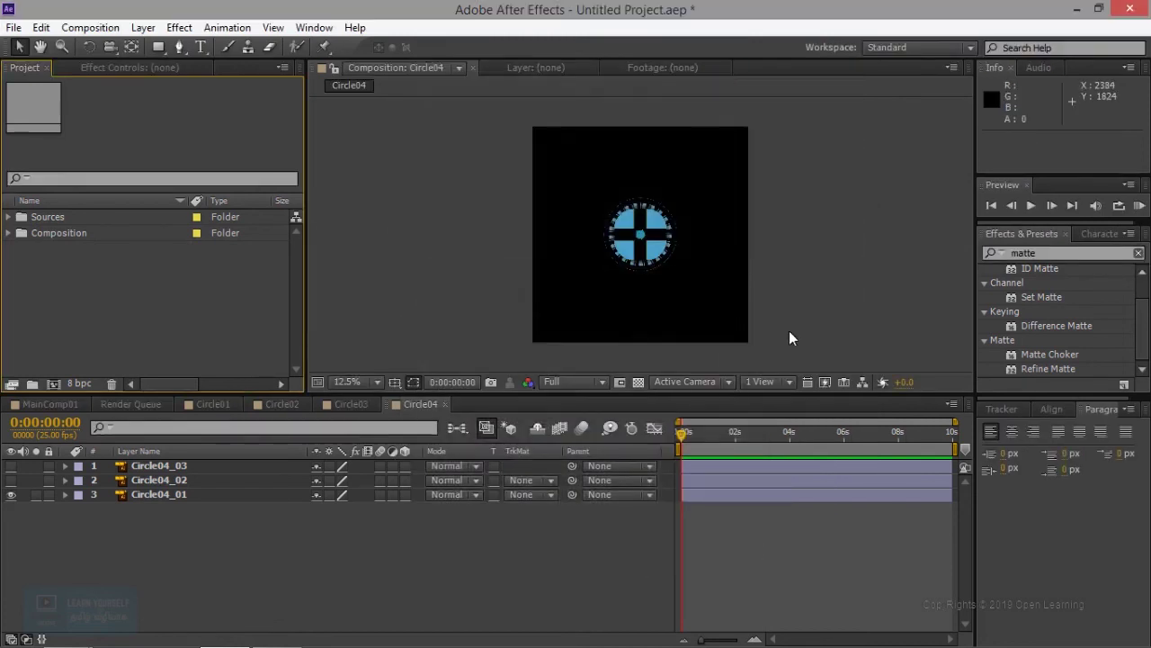
double_click(114, 266)
left_click(620, 297)
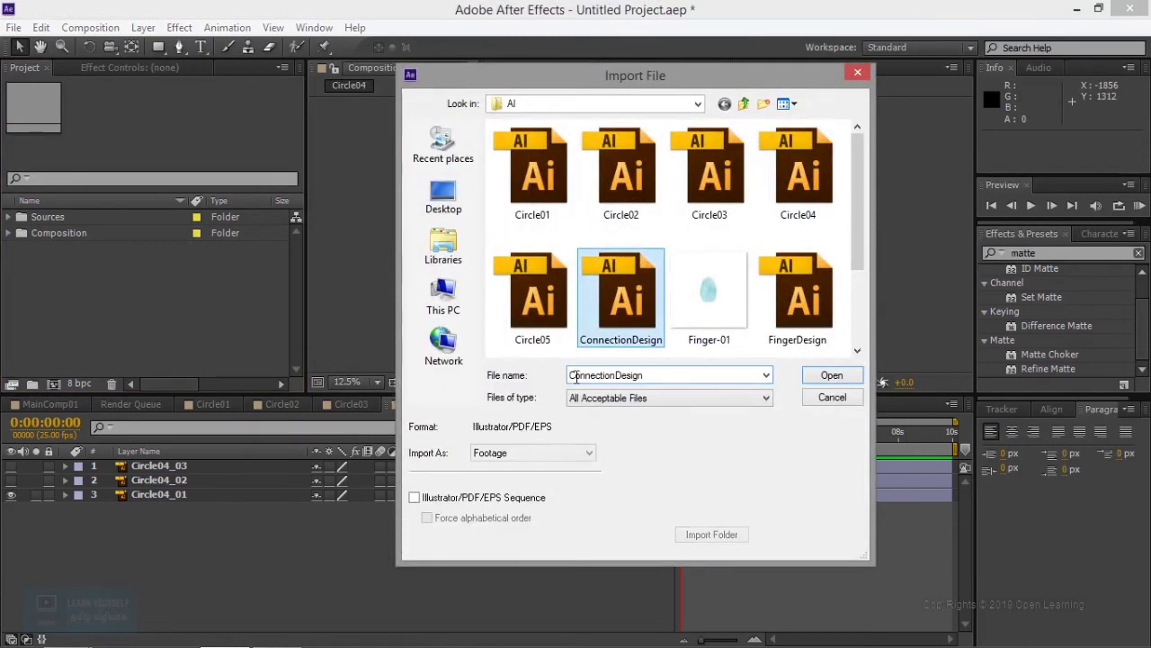
left_click(540, 452)
left_click(554, 490)
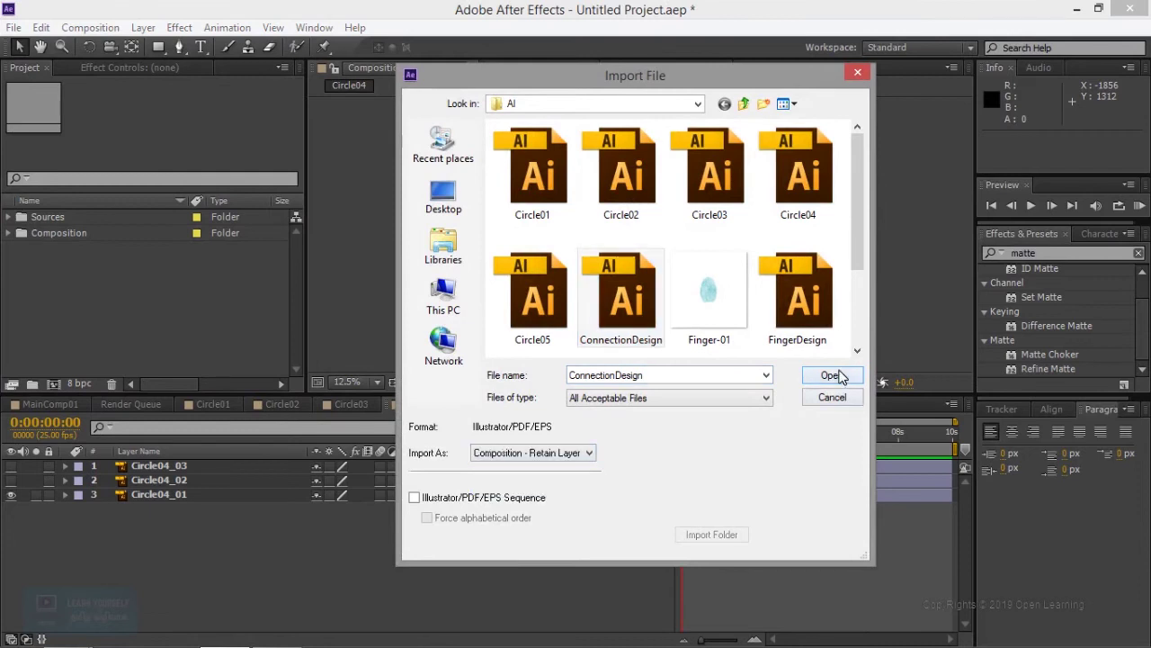
left_click(829, 375)
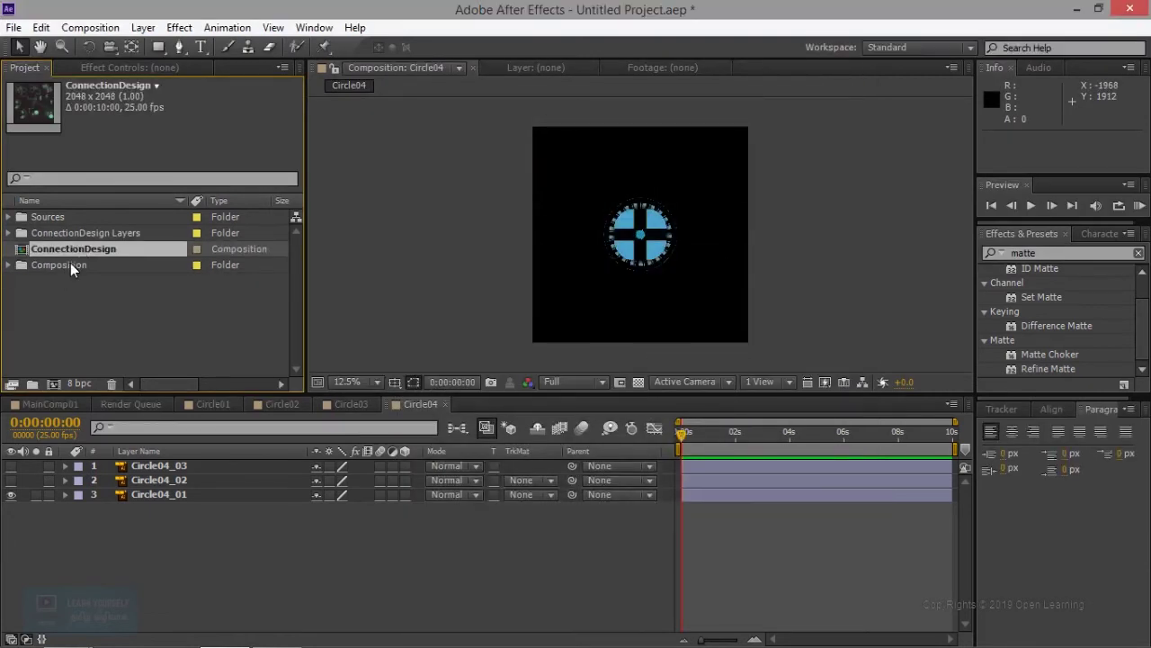
mouse_move(83, 235)
left_mouse_down()
mouse_move(81, 223)
mouse_move(87, 246)
left_mouse_up()
Step: Import FingerDesign as a layered composition, filing its layers in Sources and the comp in Composition
double_click(104, 287)
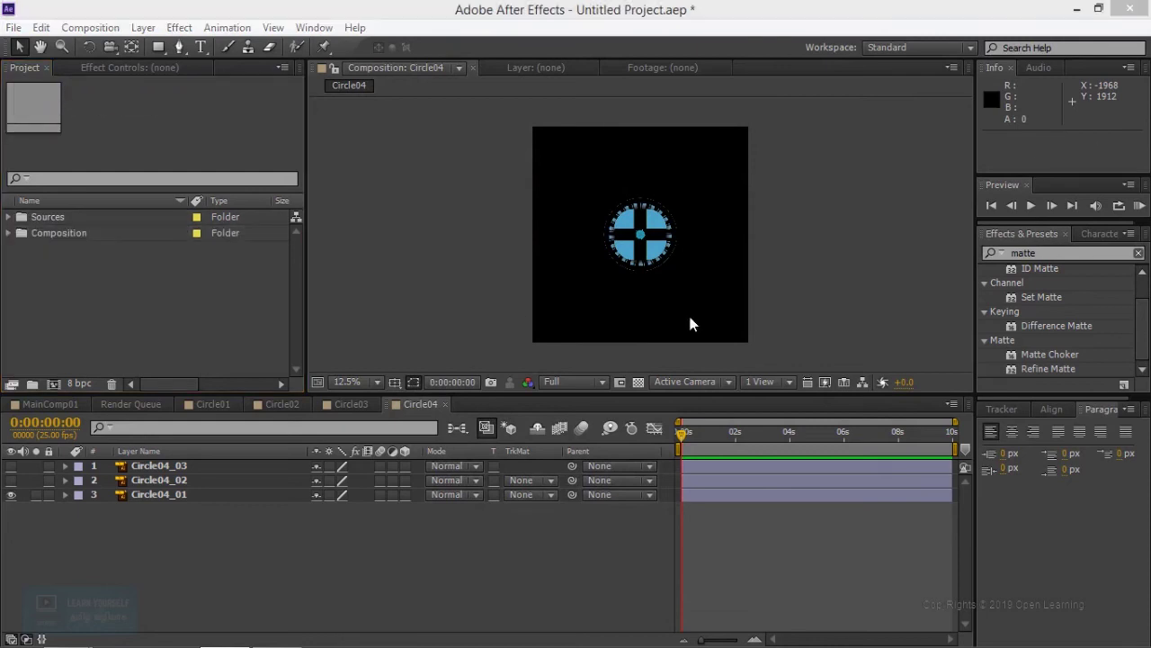
scroll(853, 228, "down", 2)
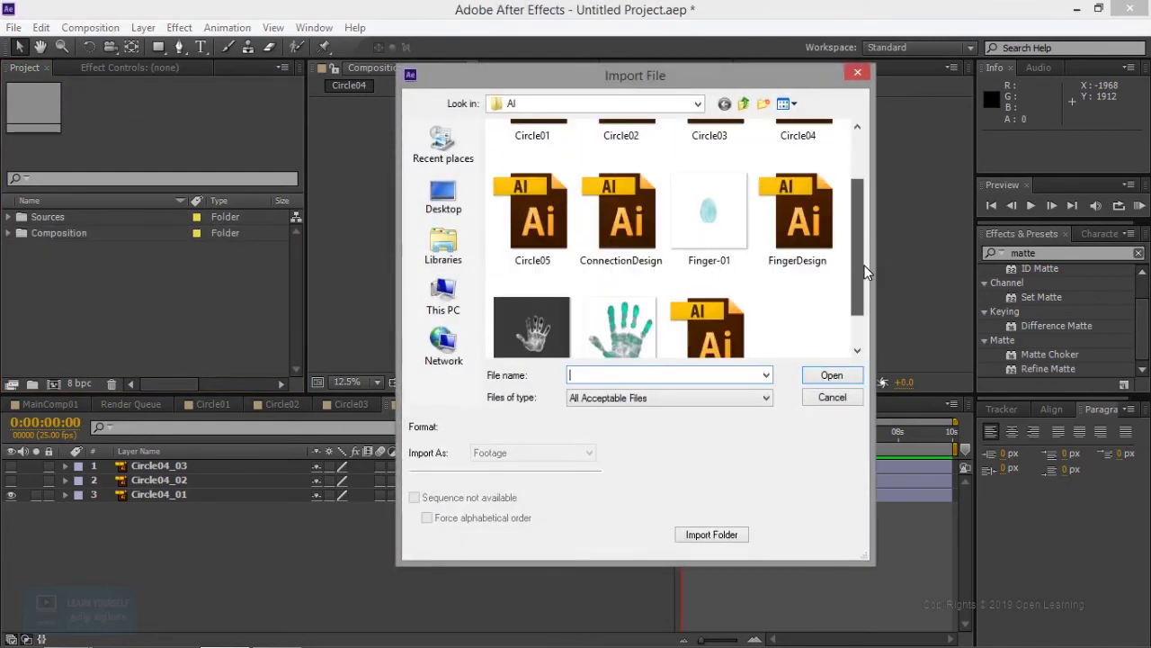
left_click(797, 202)
left_click(850, 374)
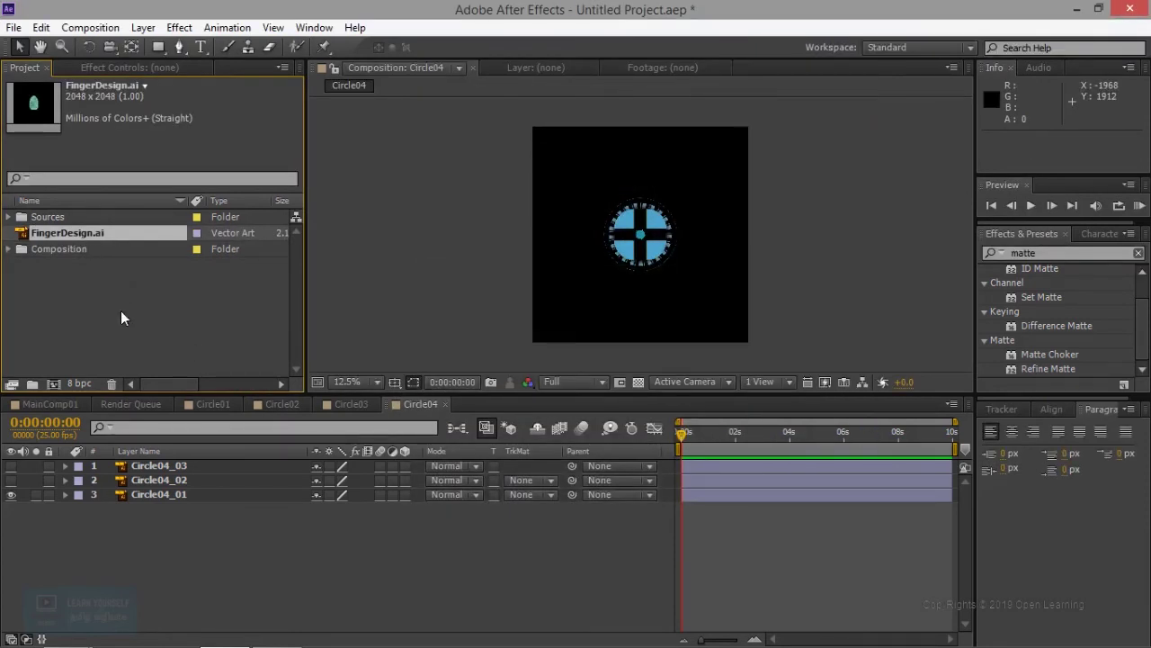
key("ctrl+z")
key("ctrl+i")
left_click(779, 322)
left_click(583, 454)
left_click(535, 492)
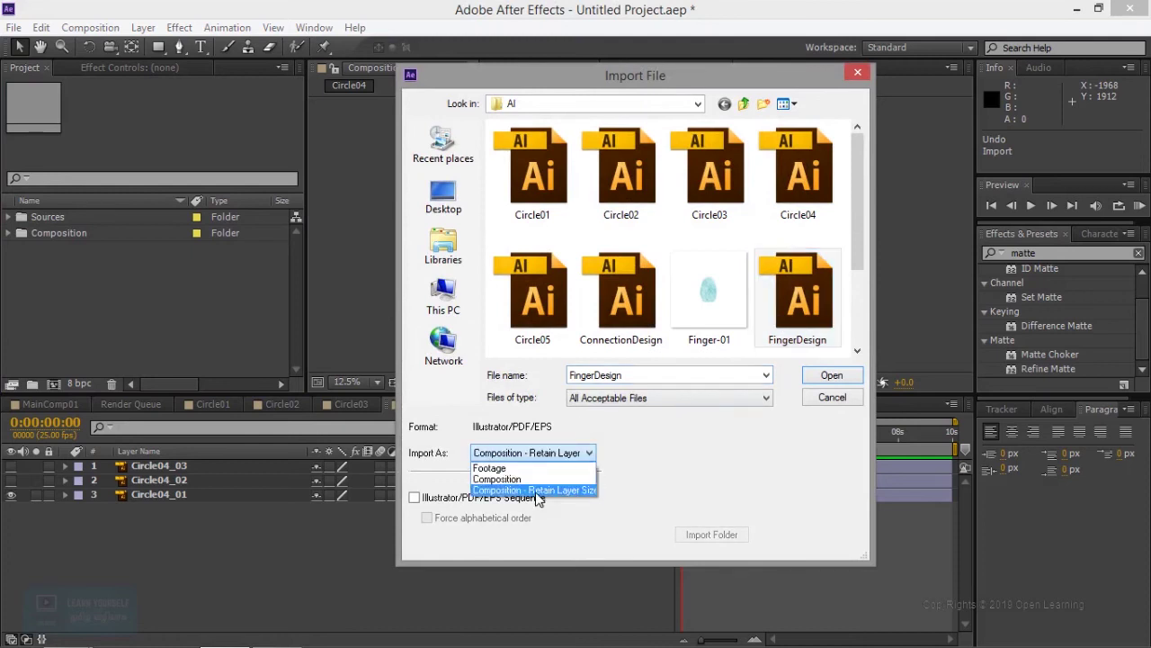
left_click(832, 376)
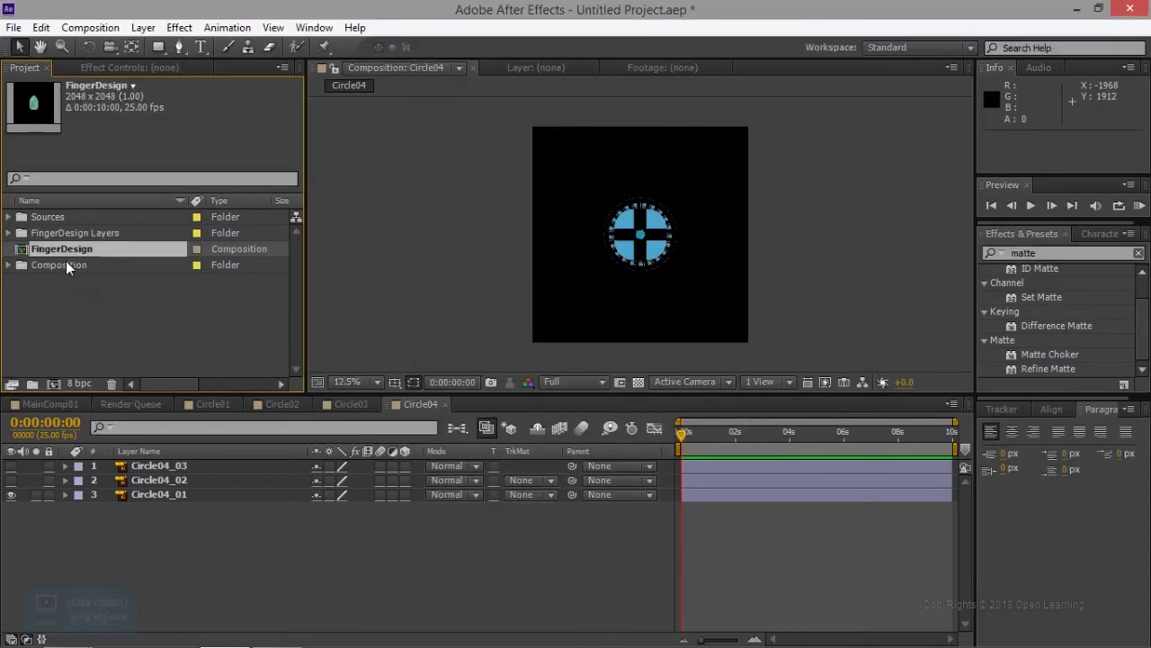
left_click_drag(63, 232, 63, 217)
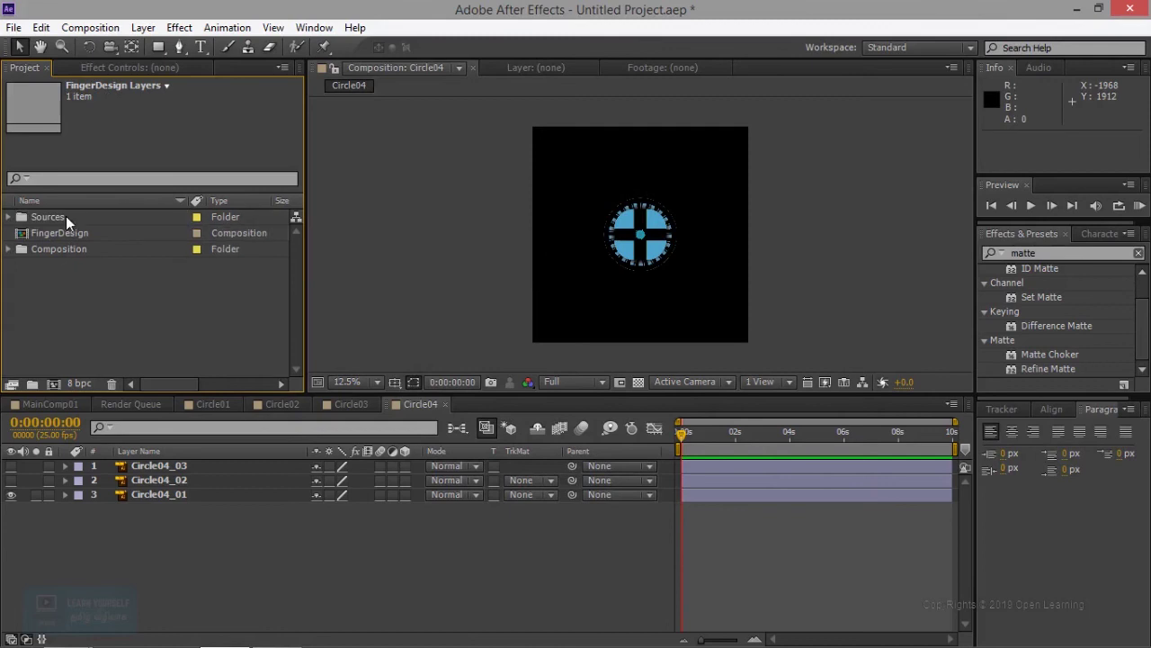
left_click_drag(57, 233, 66, 249)
Step: Import NumberKeyboard as Composition – Retain Layer Sizes, file its layers in Sources, and expand Composition
left_click(97, 299)
double_click(96, 291)
scroll(862, 337, "down", 3)
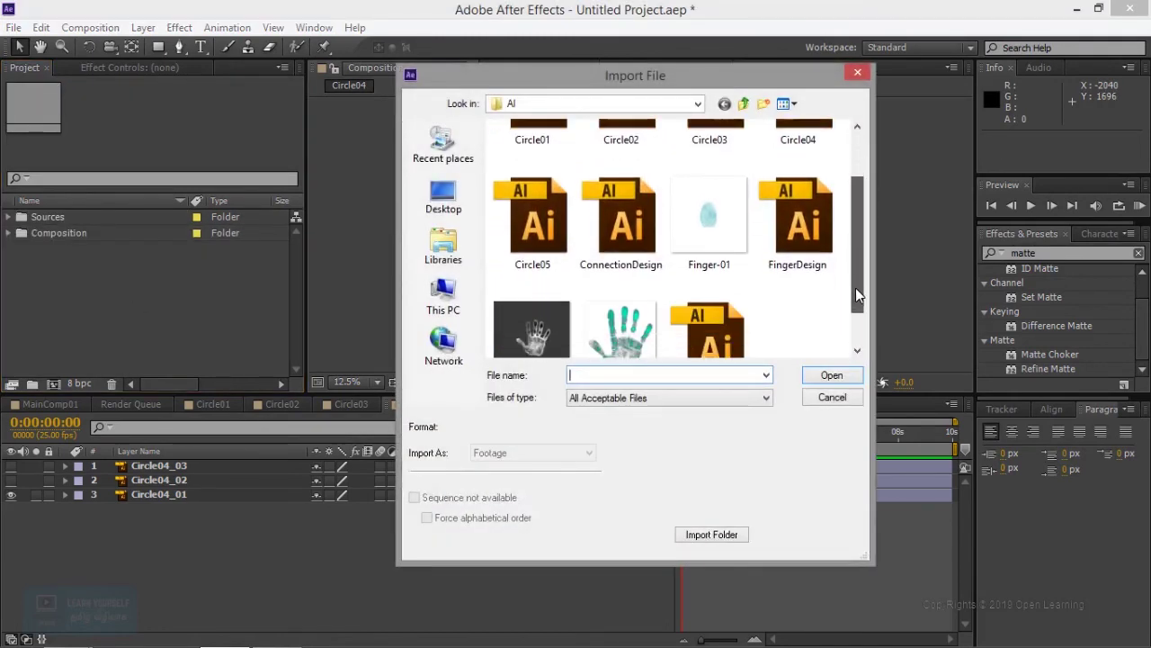
left_click(715, 296)
left_click(589, 452)
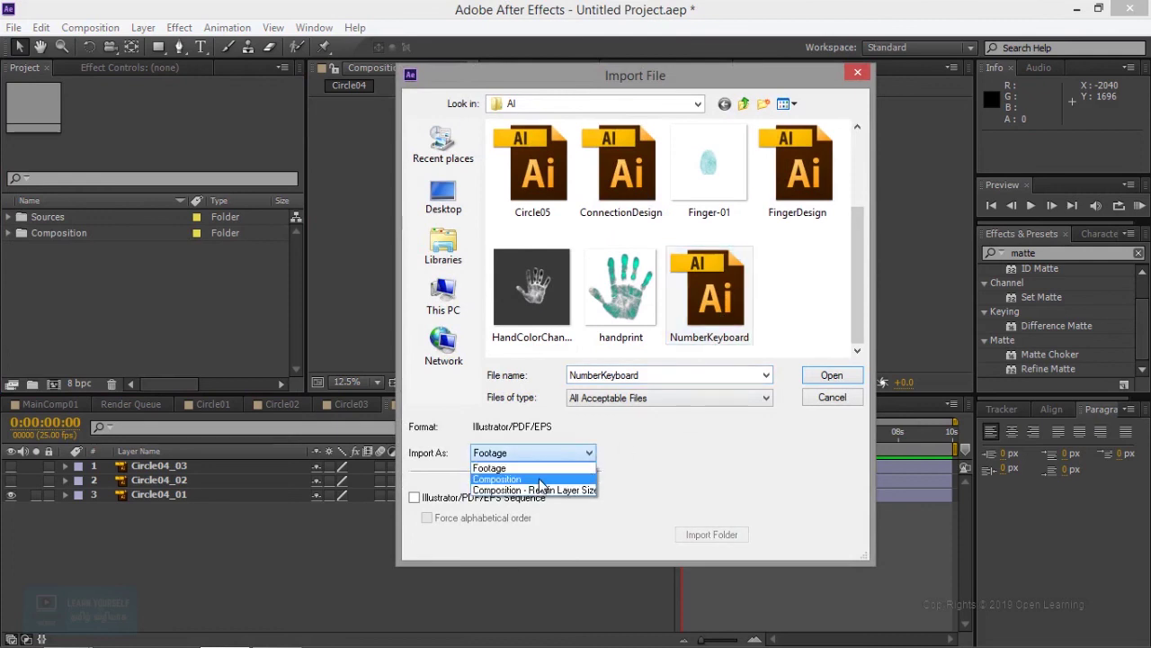
left_click(538, 490)
left_click(831, 376)
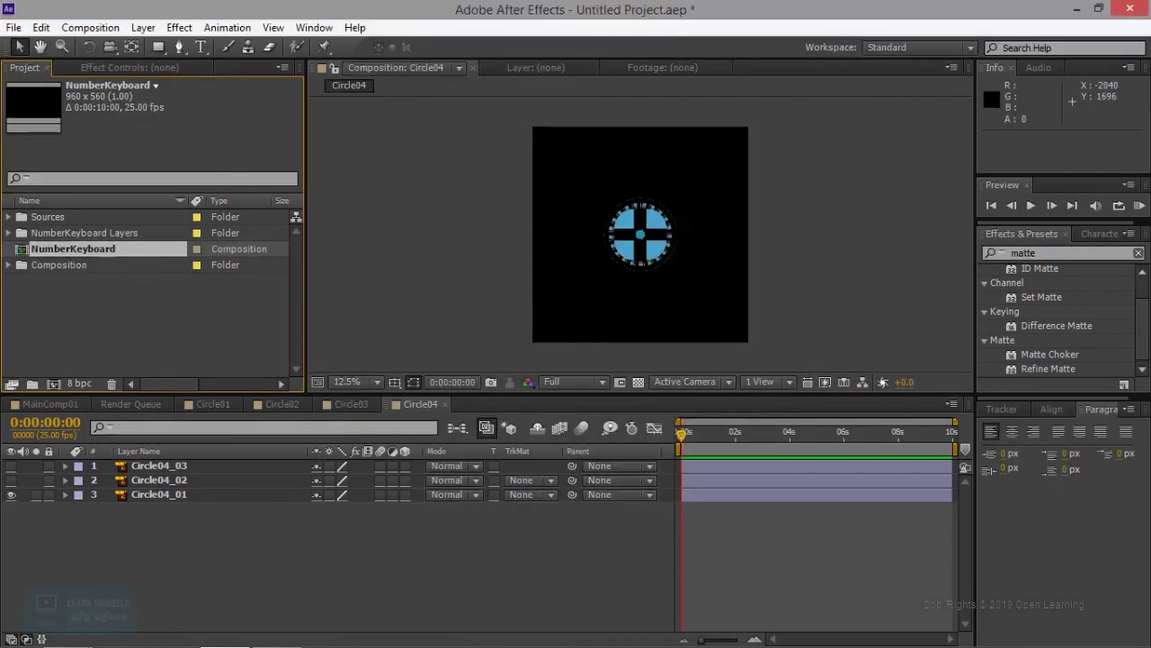
mouse_move(76, 233)
left_mouse_down()
mouse_move(50, 218)
mouse_move(71, 251)
left_mouse_up()
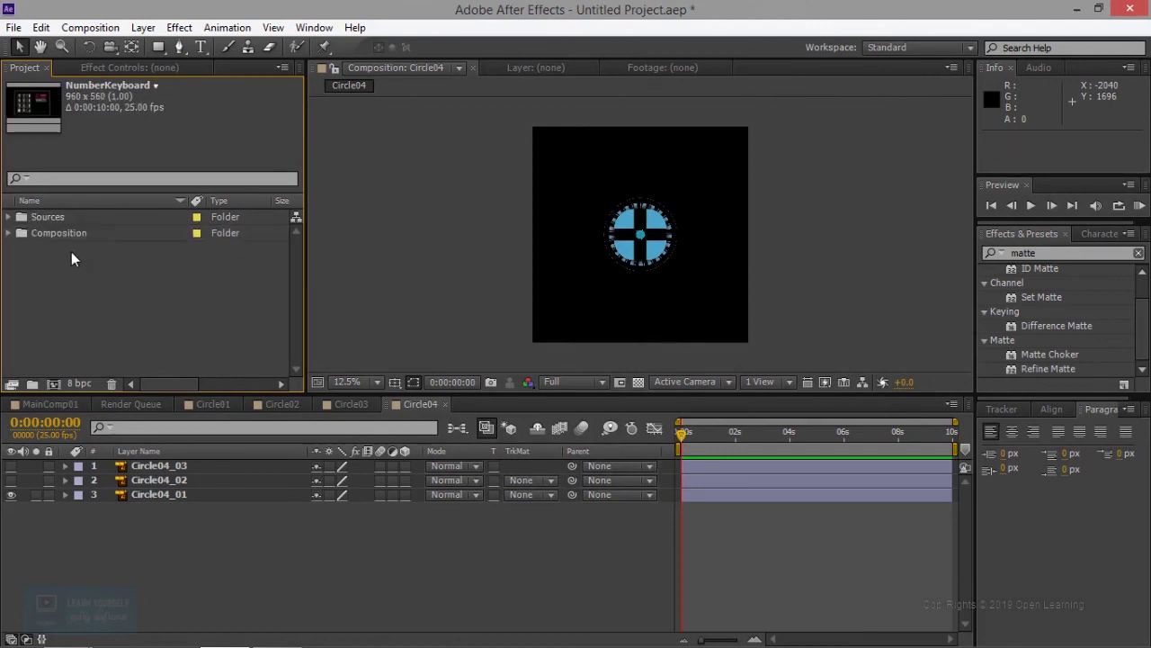
left_click(9, 232)
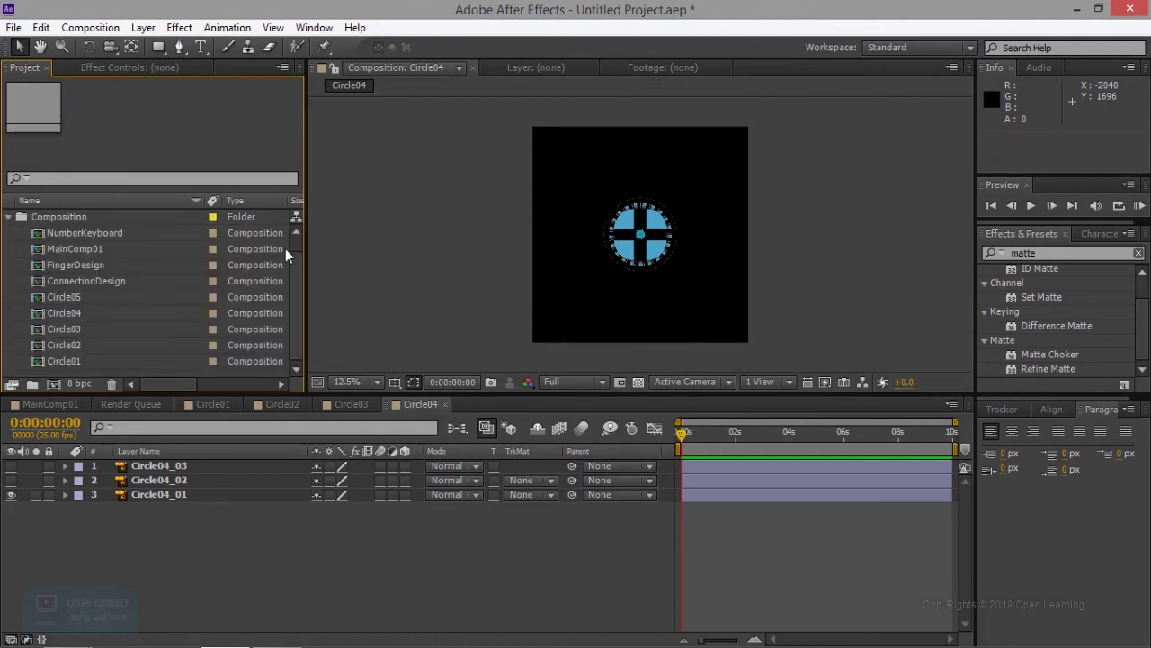
Step: Close the Circle04, Circle03, Circle02 and Circle01 composition tabs in the timeline
scroll(298, 264, "up", 1)
scroll(298, 273, "down", 1)
left_click(444, 404)
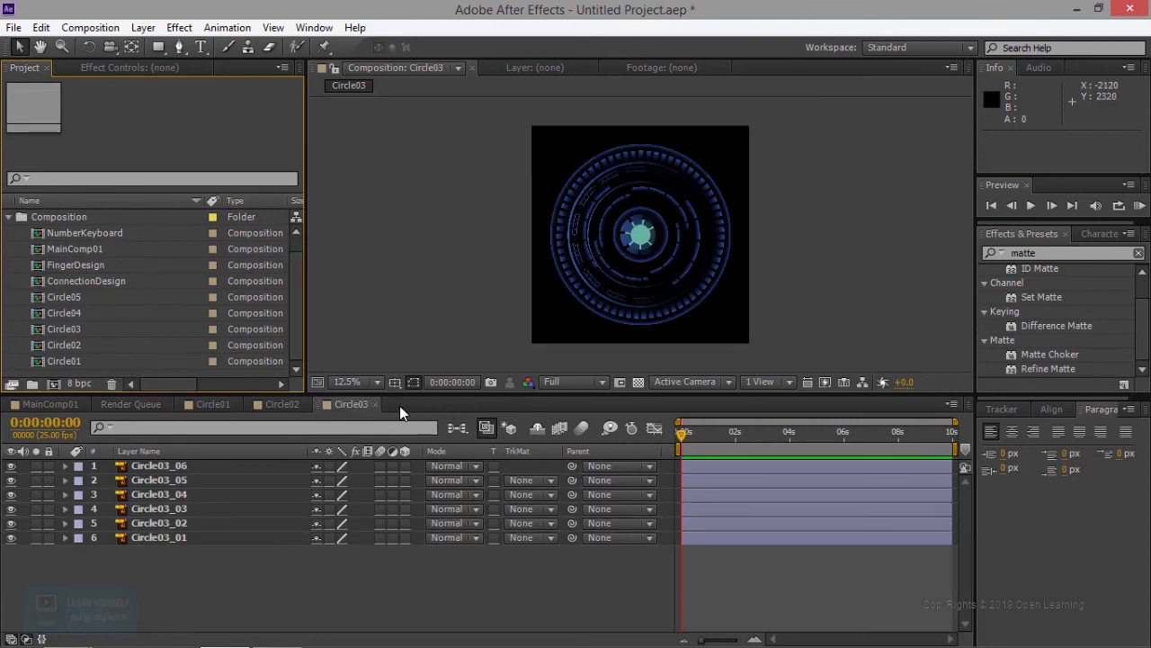
left_click(377, 404)
left_click(306, 404)
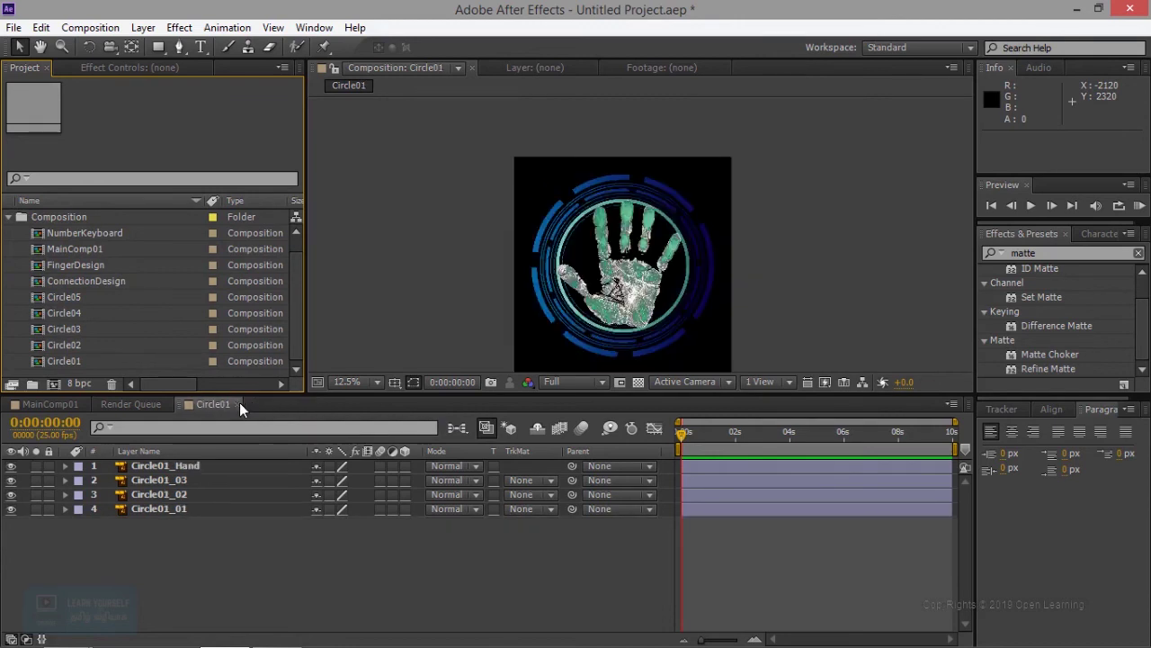
left_click(238, 404)
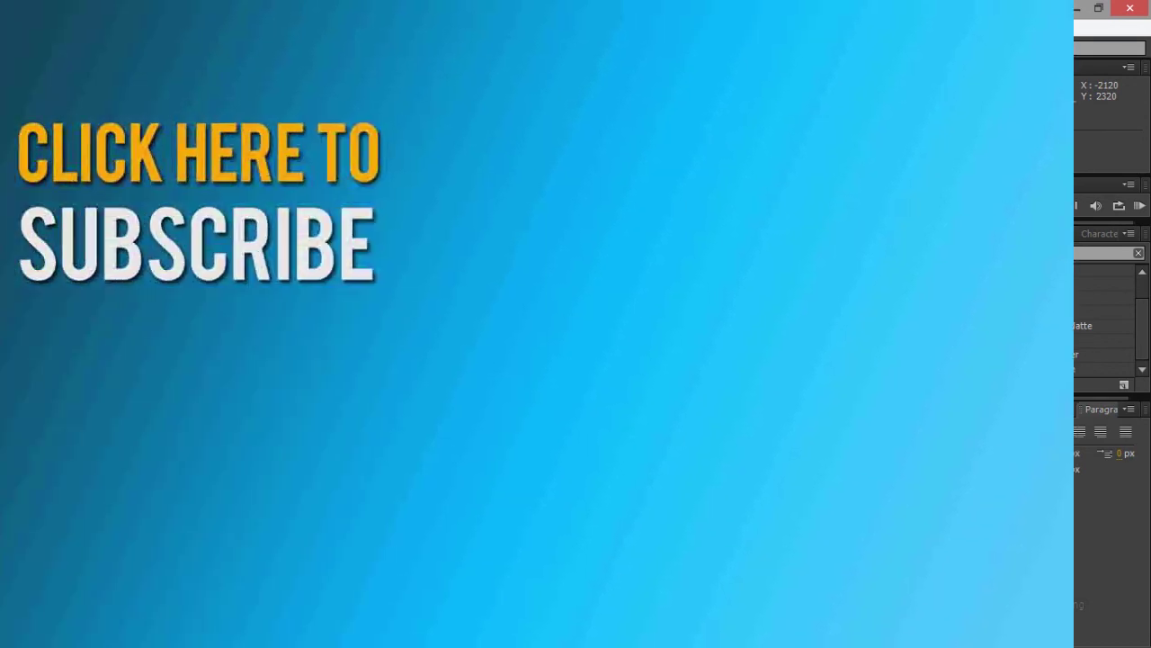